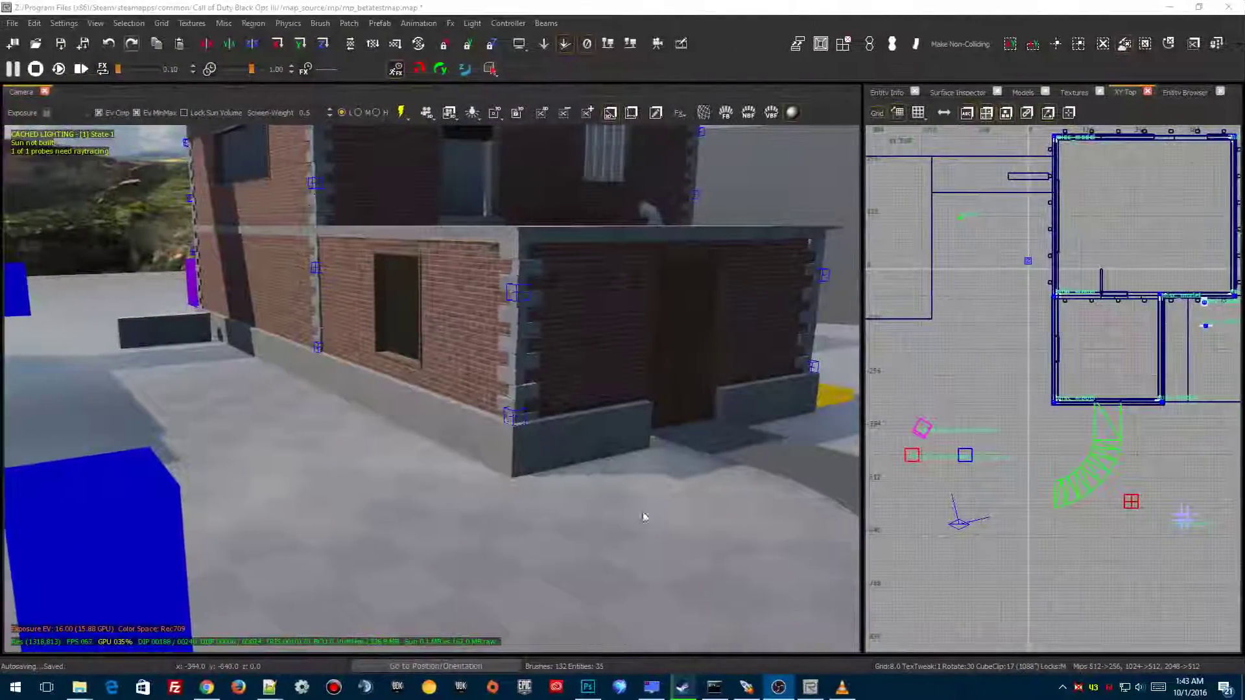
# Step: Search the entity browser for "reflect" and view the placement options of the Reflection_probe entity
pyautogui.moveTo(484, 587)
pyautogui.mouseDown(button='right')
pyautogui.moveTo(512, 587)
pyautogui.moveTo(512, 623)
pyautogui.moveTo(448, 623)
pyautogui.moveTo(528, 619)
pyautogui.moveTo(496, 623)
pyautogui.moveTo(457, 551)
pyautogui.moveTo(490, 539)
pyautogui.moveTo(462, 542)
pyautogui.moveTo(461, 512)
pyautogui.mouseUp(button='right')
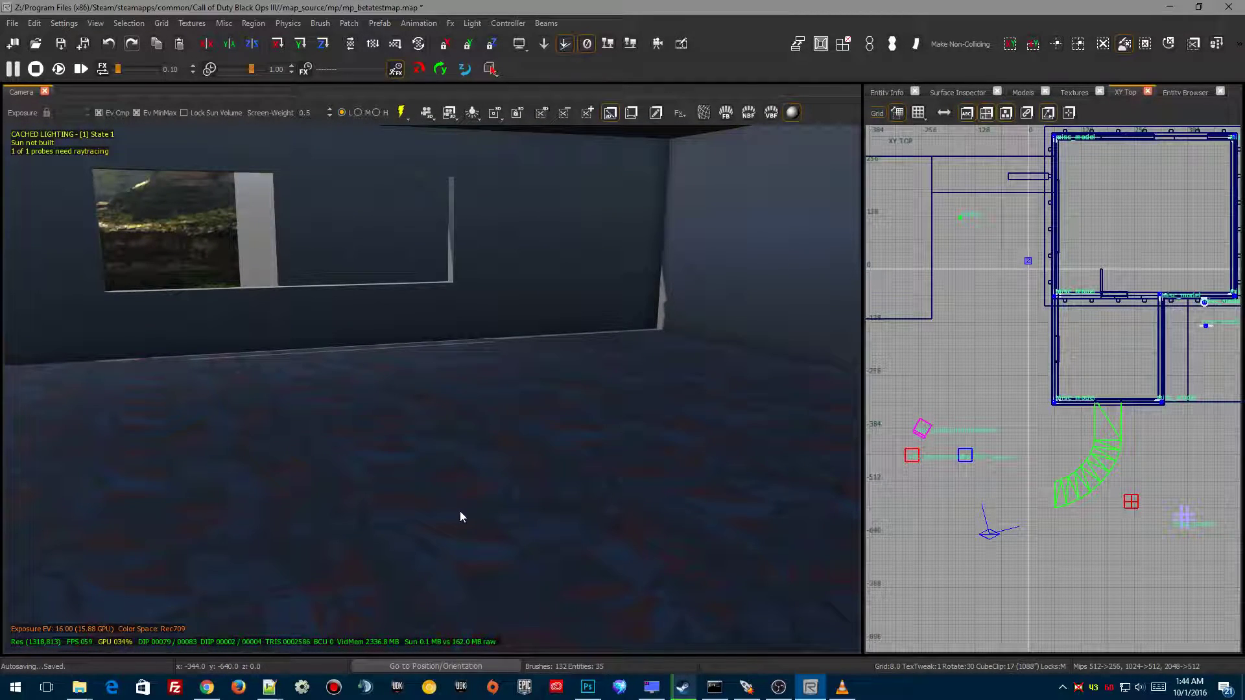
pyautogui.press('b')
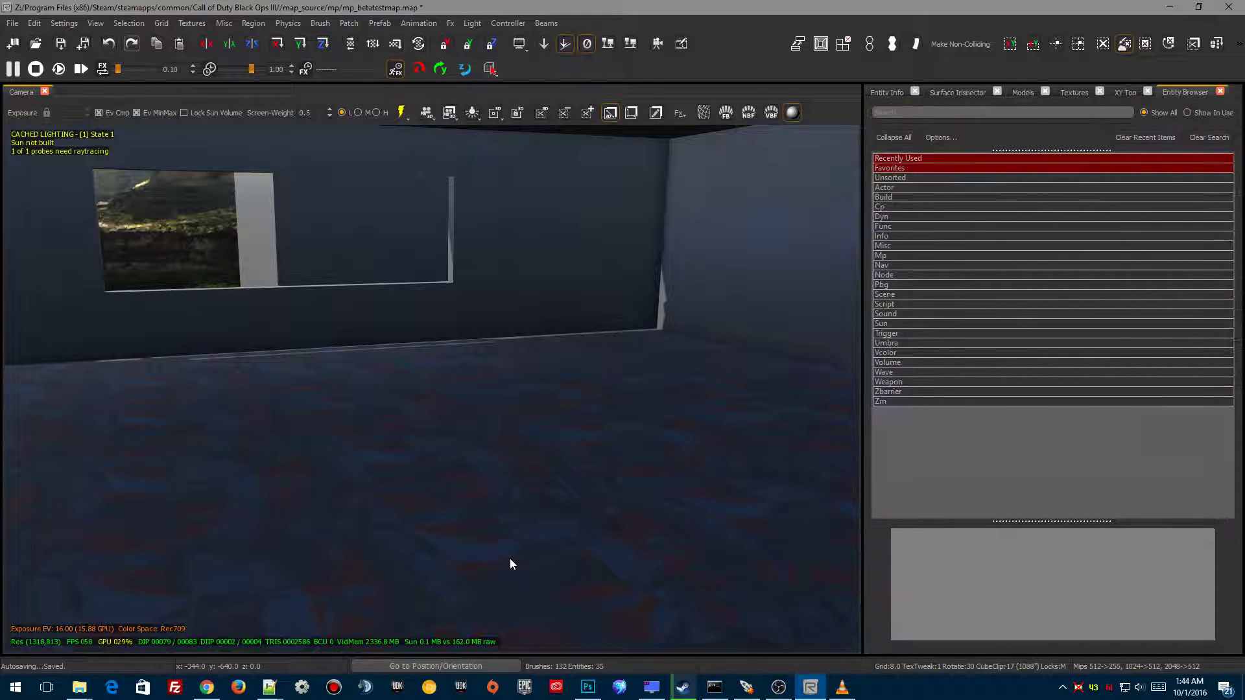
pyautogui.click(897, 113)
pyautogui.write('reflec')
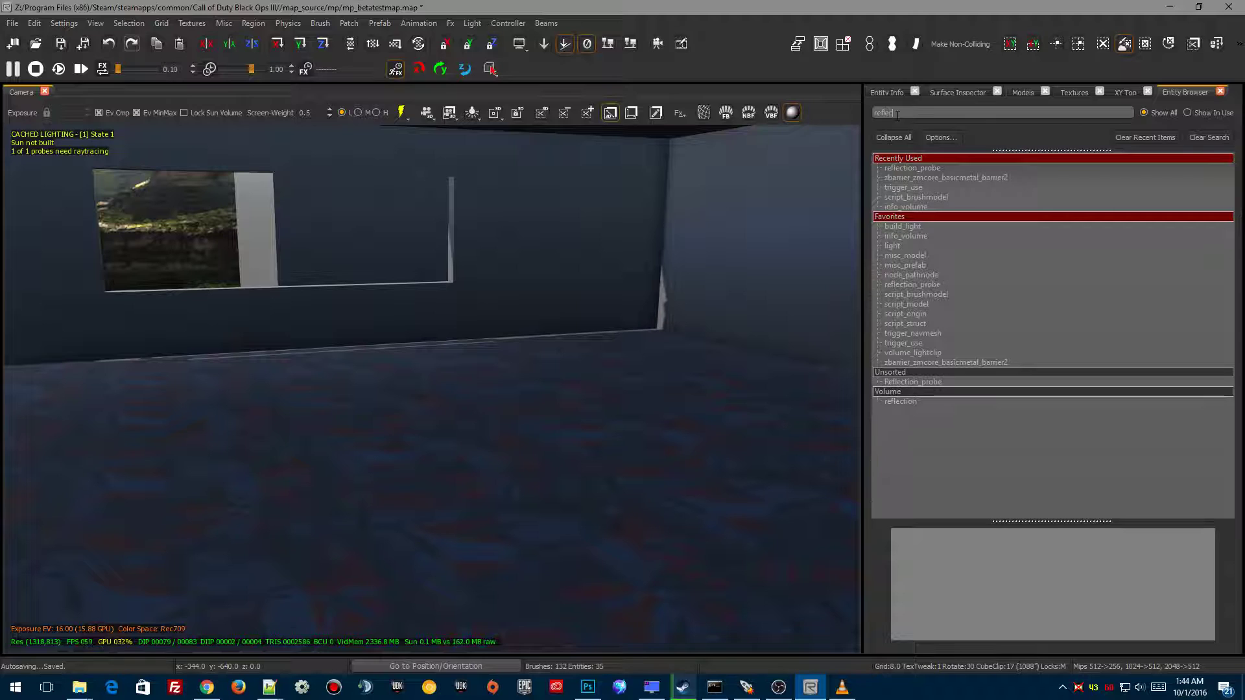
pyautogui.write('t')
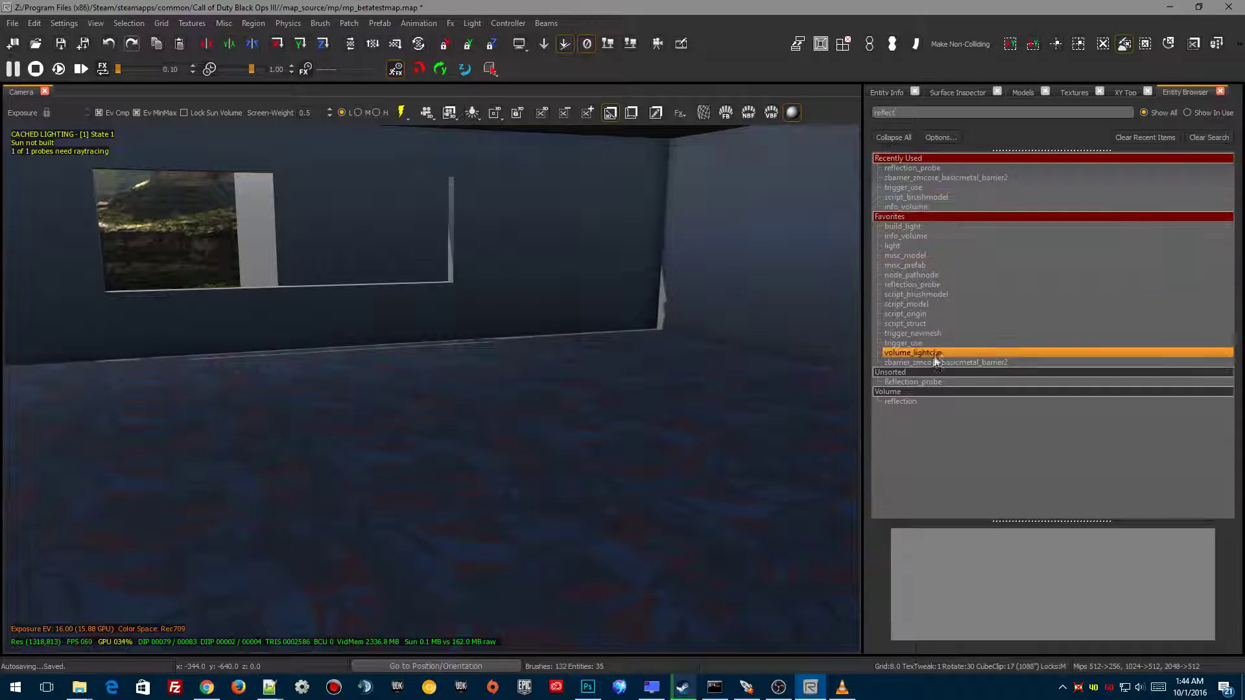
pyautogui.rightClick(898, 382)
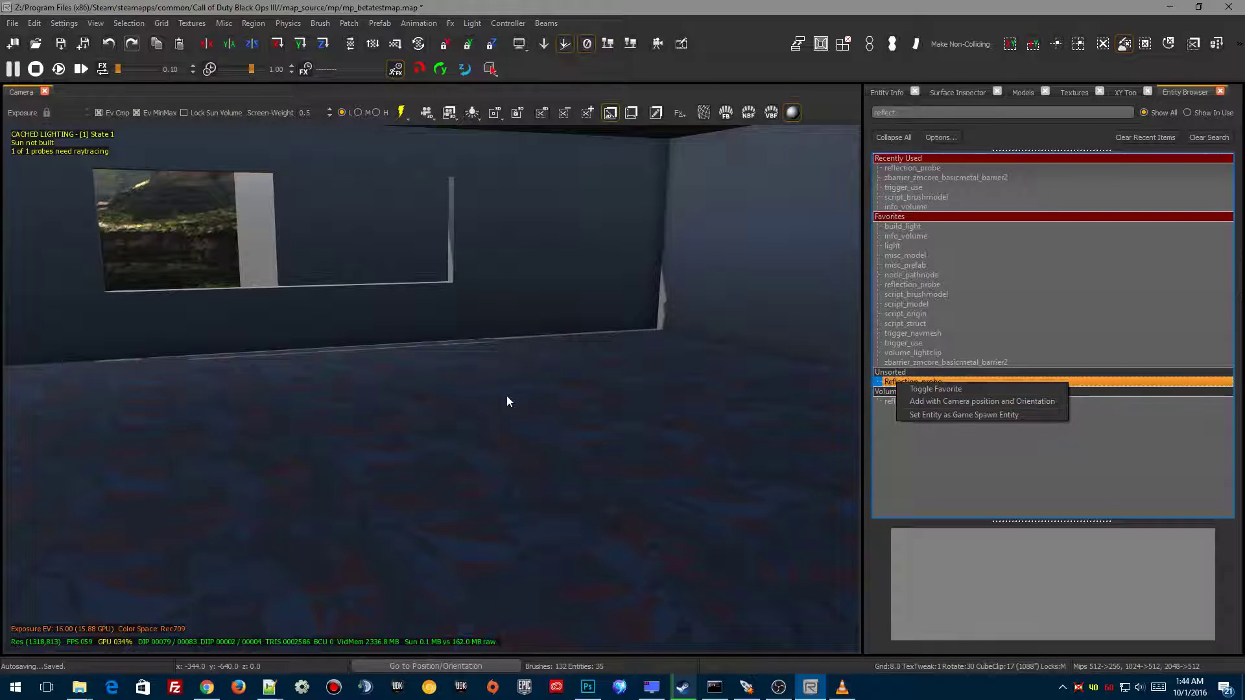
pyautogui.click(630, 467)
pyautogui.moveTo(630, 467)
pyautogui.mouseDown(button='right')
pyautogui.moveTo(603, 454)
pyautogui.moveTo(635, 467)
pyautogui.mouseUp(button='right')
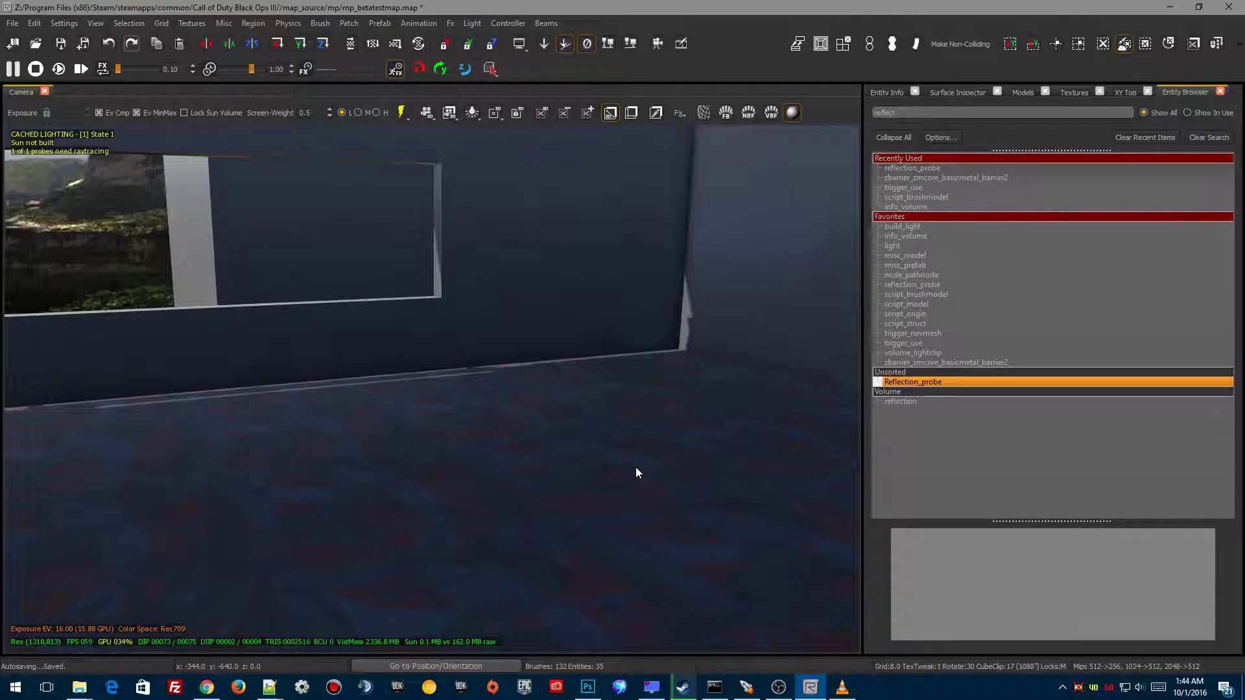
pyautogui.click(1221, 90)
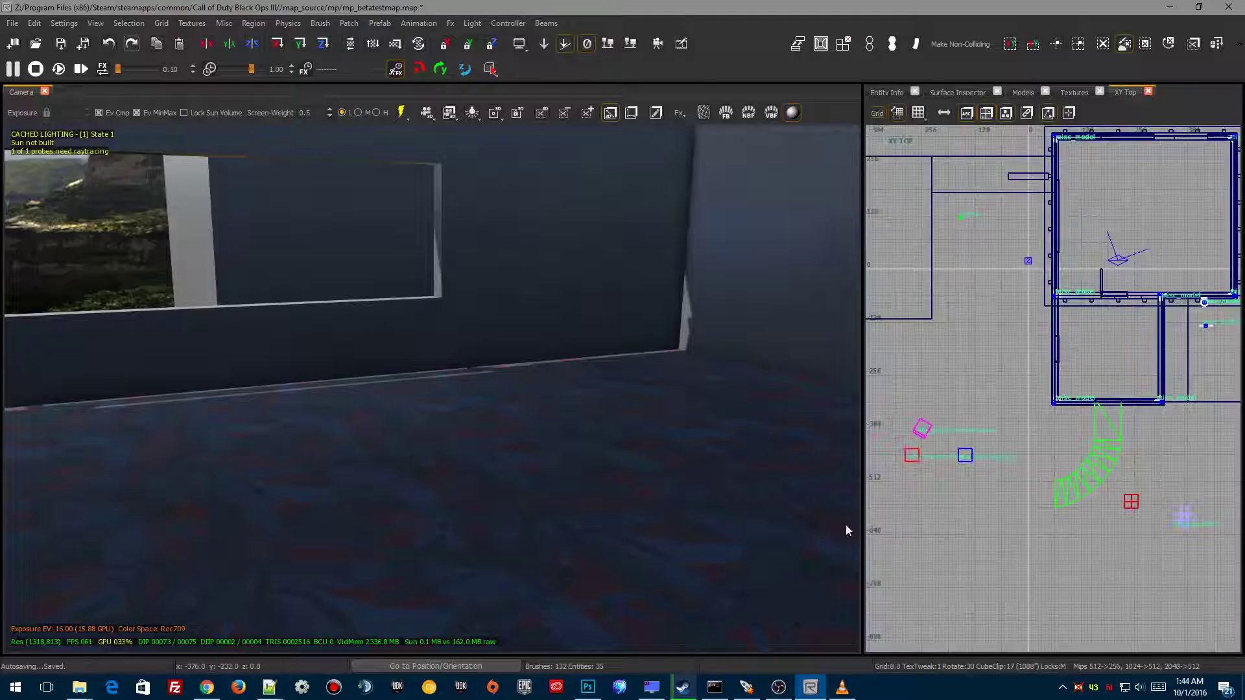
# Step: Select the existing outdoor reflection probe to inspect its volume, deselect it and examine the reflections on the nearby glossy wall
pyautogui.moveTo(992, 454); pyautogui.dragTo(977, 486, button='right')
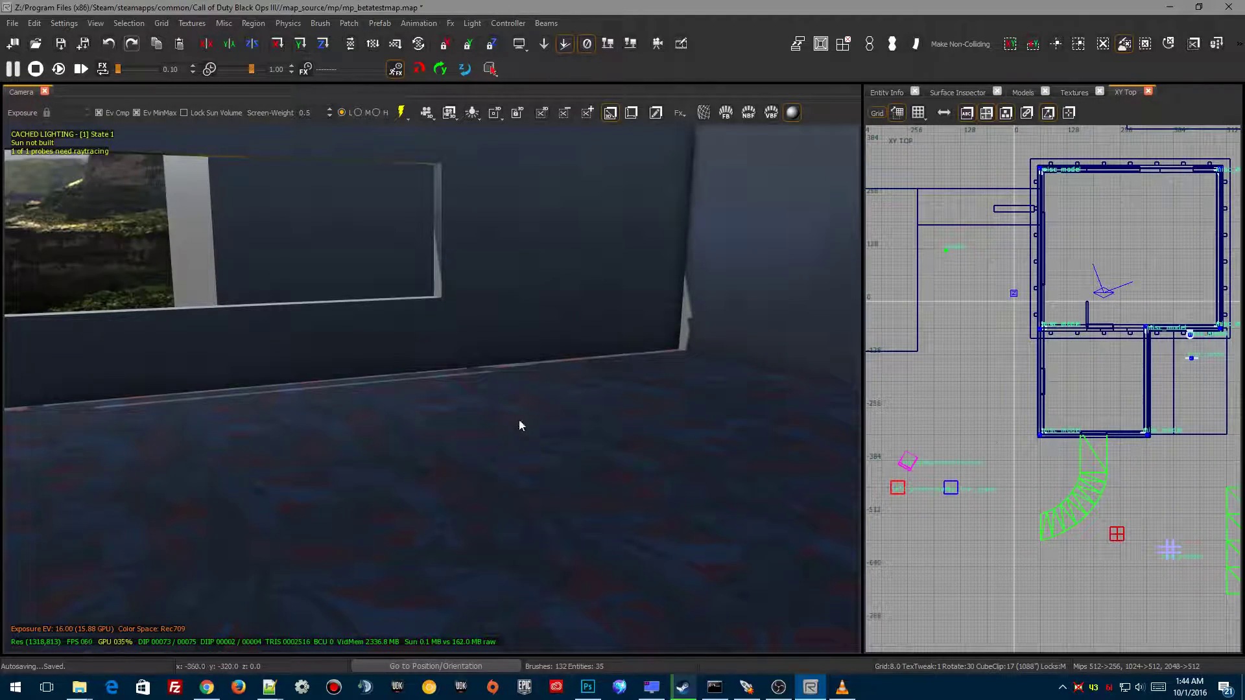
pyautogui.moveTo(519, 420)
pyautogui.mouseDown(button='right')
pyautogui.moveTo(382, 421)
pyautogui.moveTo(436, 294)
pyautogui.moveTo(437, 322)
pyautogui.mouseUp(button='right')
pyautogui.click(436, 324)
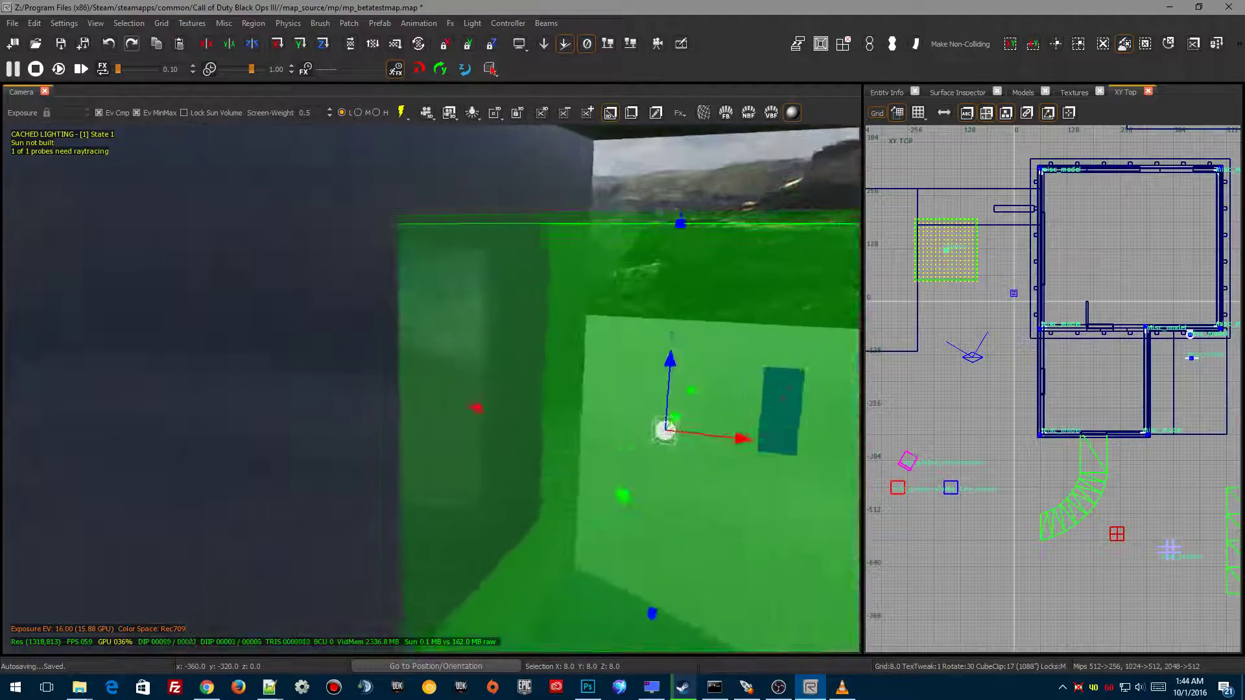
pyautogui.press('Escape')
pyautogui.moveTo(546, 477); pyautogui.dragTo(546, 476, button='right')
pyautogui.moveTo(524, 342); pyautogui.dragTo(524, 342, button='right')
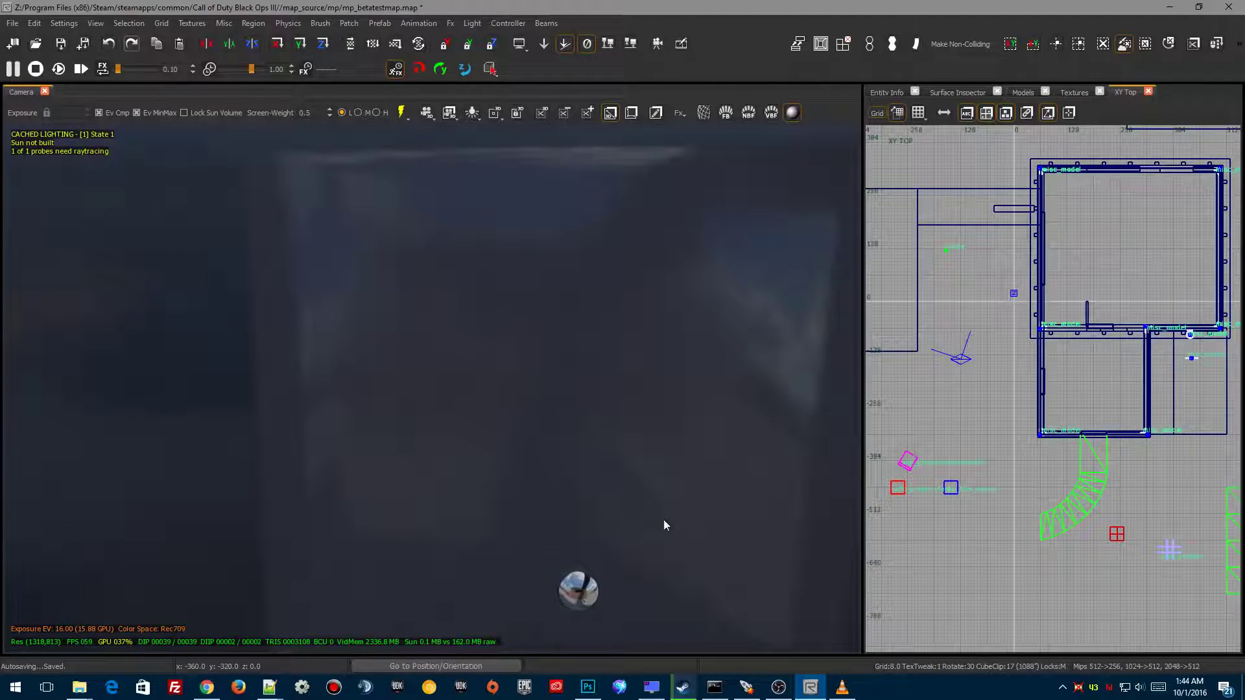
pyautogui.moveTo(507, 441); pyautogui.dragTo(508, 441, button='right')
pyautogui.moveTo(436, 421); pyautogui.dragTo(436, 422, button='right')
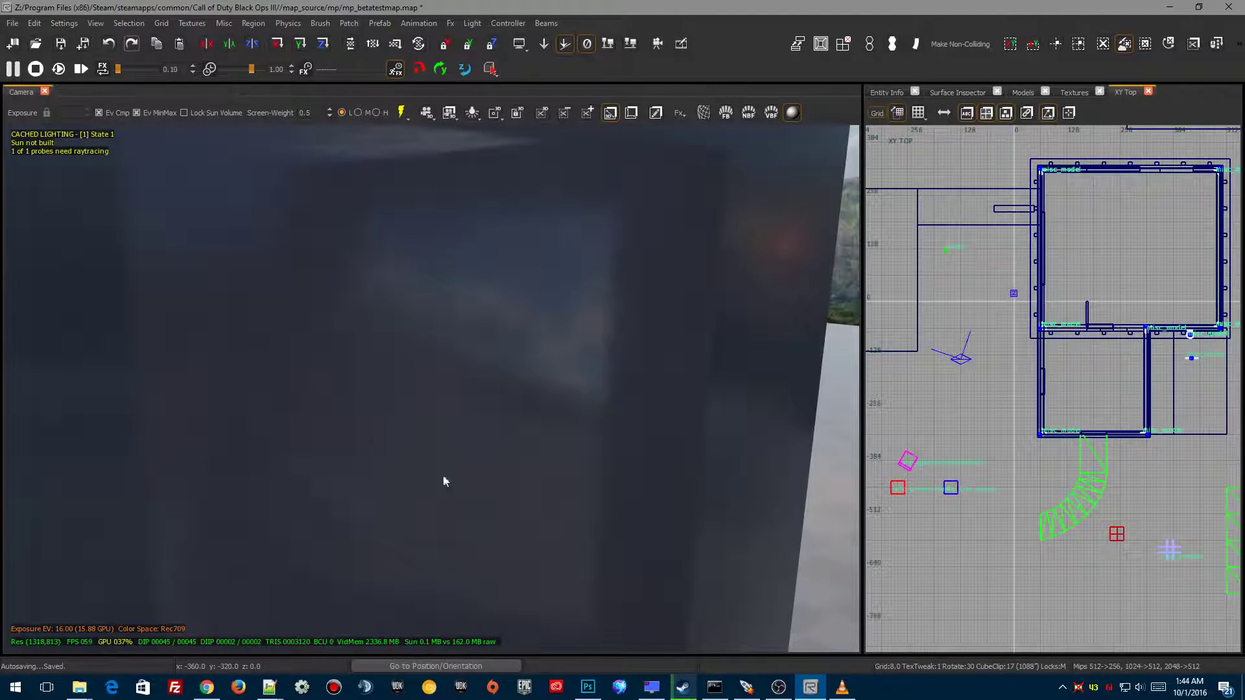
pyautogui.moveTo(528, 426); pyautogui.dragTo(528, 425, button='right')
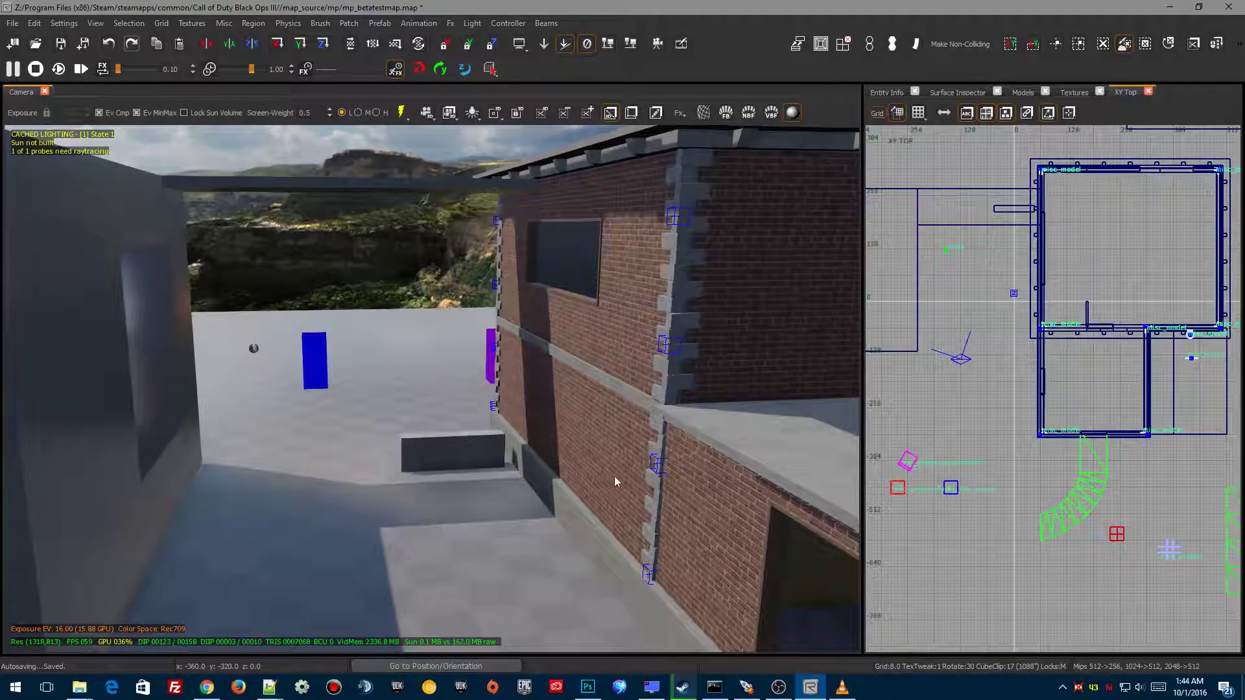
# Step: Add a reflection_probe entity on the carpeted floor inside the brick building's large upper room
pyautogui.moveTo(616, 281); pyautogui.dragTo(441, 541, button='right')
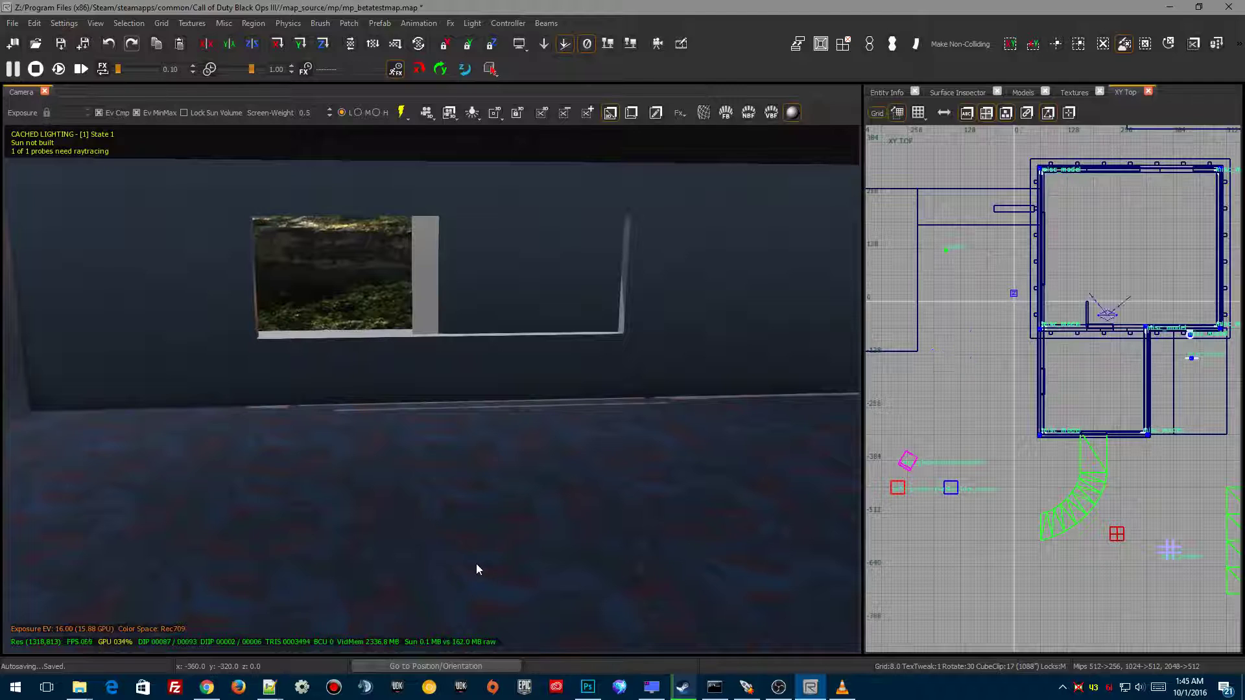
pyautogui.rightClick(631, 570)
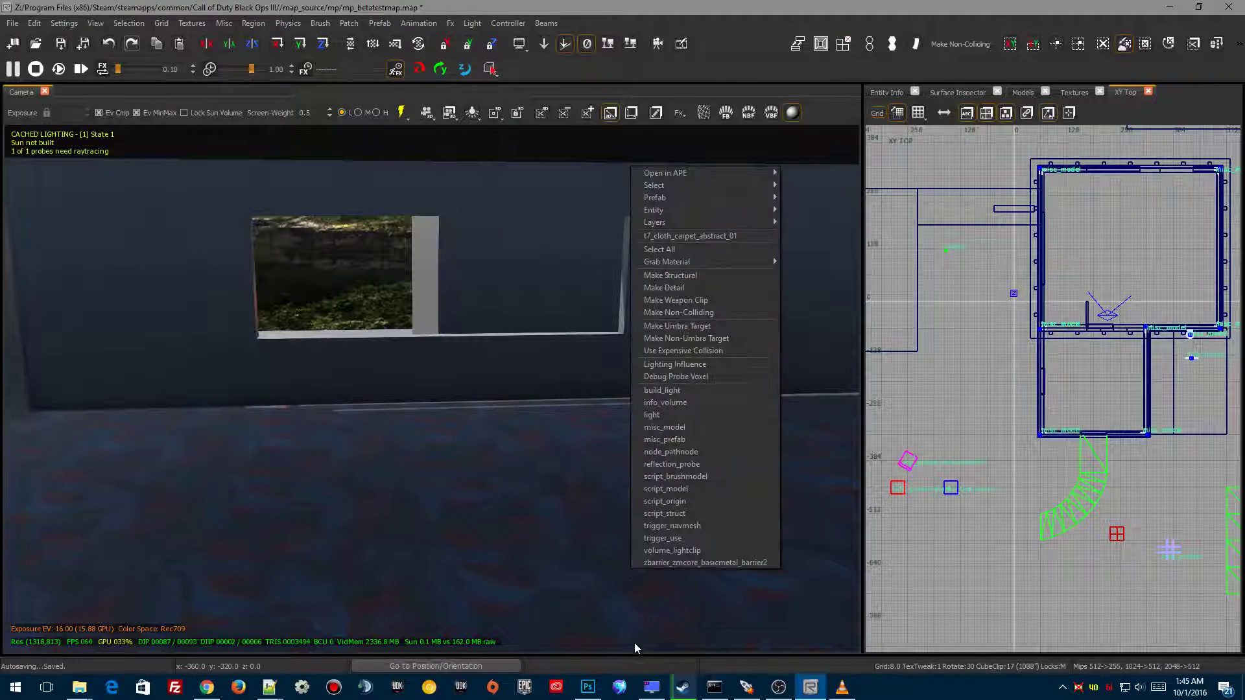
pyautogui.click(670, 465)
pyautogui.moveTo(651, 487); pyautogui.dragTo(661, 408, button='right')
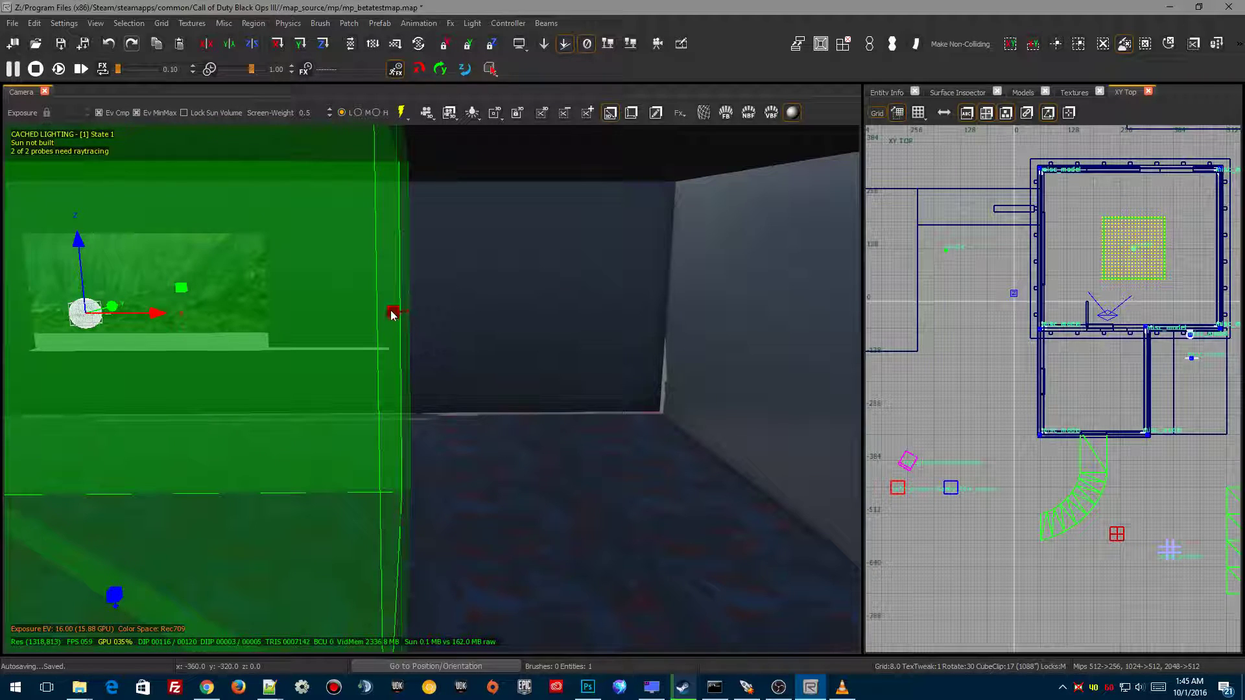
# Step: Extend the new probe volume's positive X face until it lines up with the room's side wall
pyautogui.moveTo(394, 313); pyautogui.dragTo(402, 316)
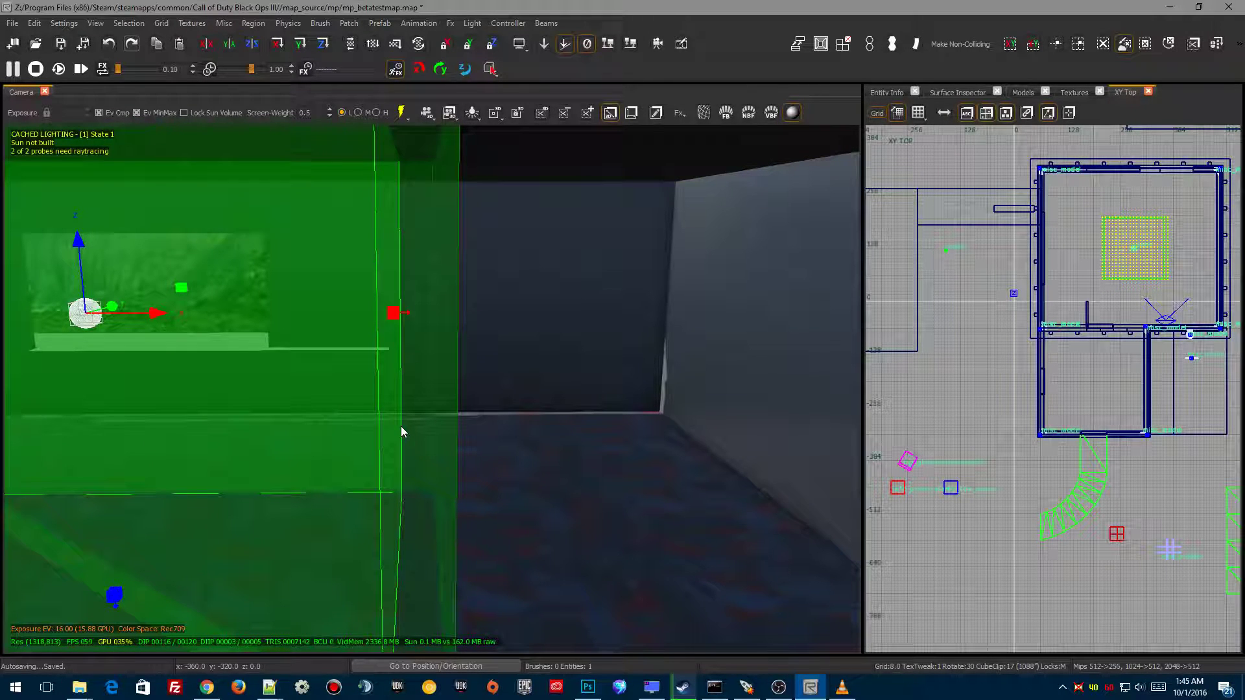
pyautogui.moveTo(465, 430)
pyautogui.mouseDown(button='right')
pyautogui.moveTo(376, 430)
pyautogui.moveTo(353, 415)
pyautogui.moveTo(464, 431)
pyautogui.mouseUp(button='right')
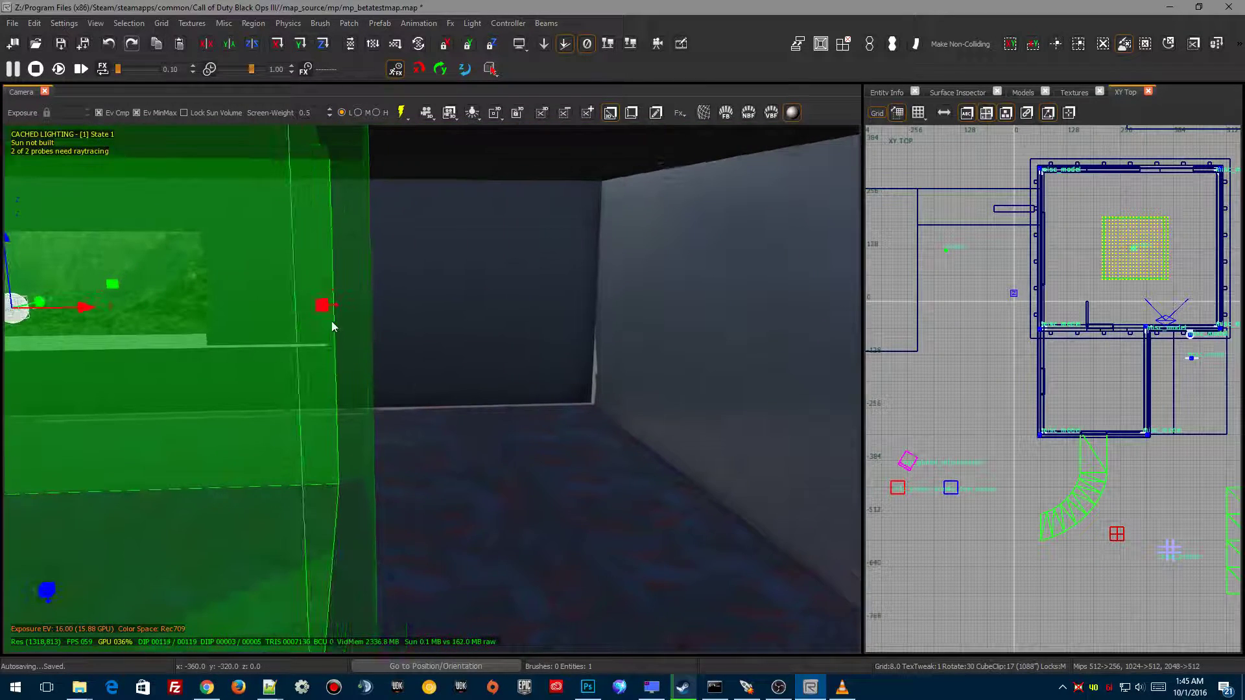
pyautogui.moveTo(321, 306)
pyautogui.mouseDown()
pyautogui.moveTo(414, 322)
pyautogui.moveTo(351, 341)
pyautogui.moveTo(324, 306)
pyautogui.moveTo(425, 326)
pyautogui.mouseUp()
pyautogui.moveTo(426, 326)
pyautogui.mouseDown(button='right')
pyautogui.moveTo(571, 341)
pyautogui.moveTo(292, 348)
pyautogui.mouseUp(button='right')
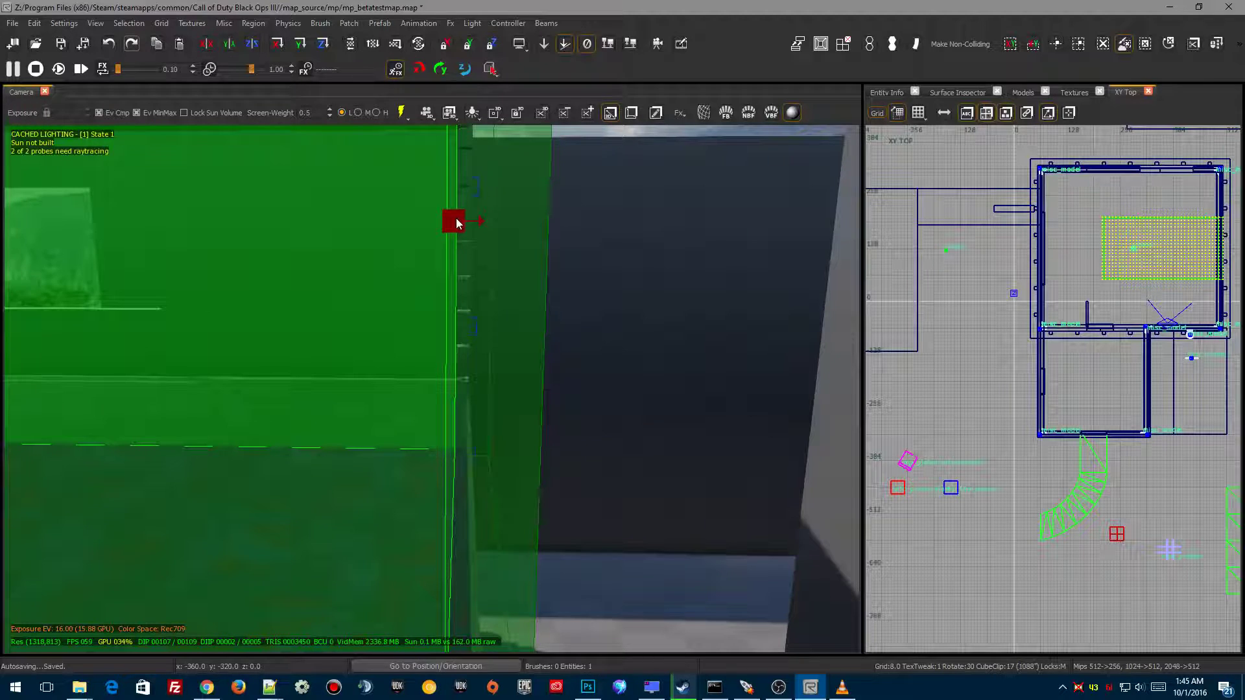
pyautogui.moveTo(457, 219); pyautogui.dragTo(450, 223)
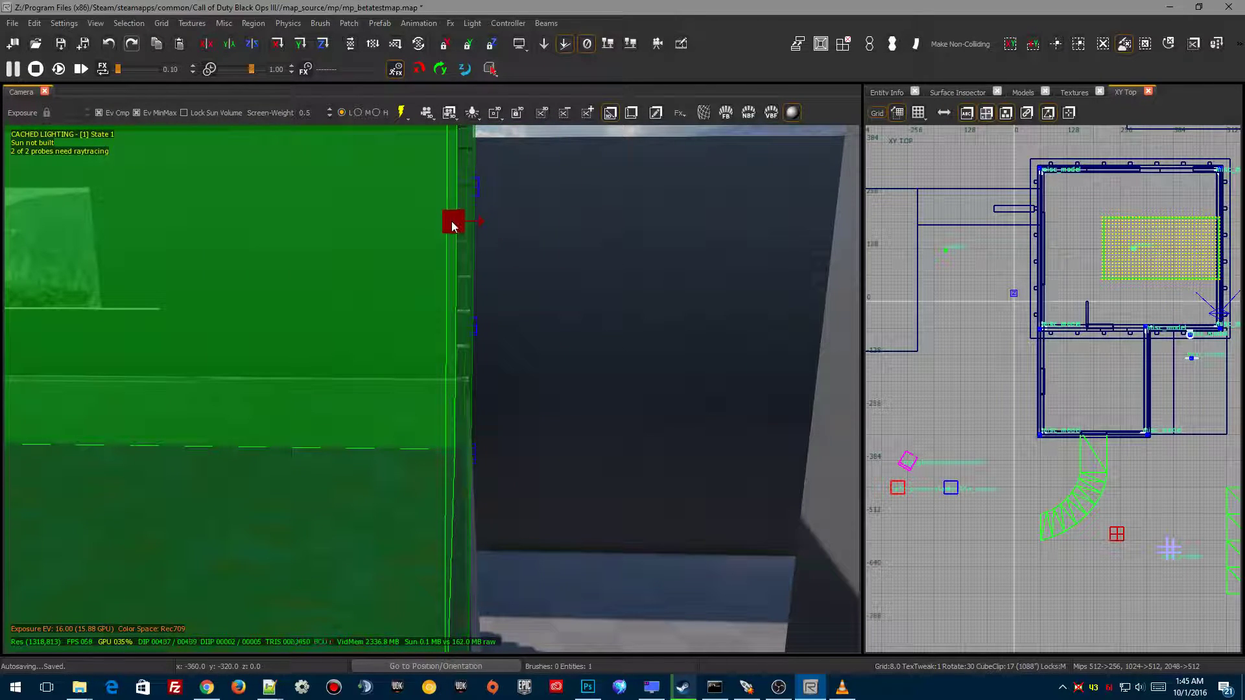
pyautogui.moveTo(453, 270); pyautogui.dragTo(532, 279, button='right')
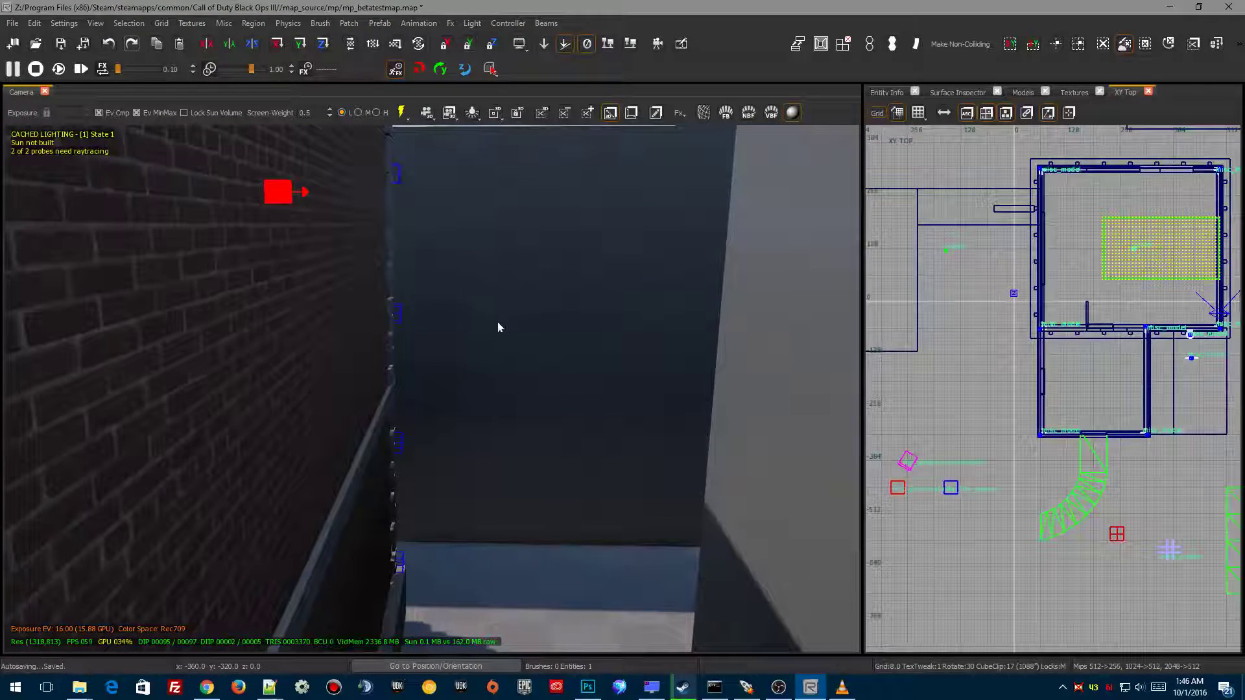
pyautogui.moveTo(498, 327); pyautogui.dragTo(193, 356, button='right')
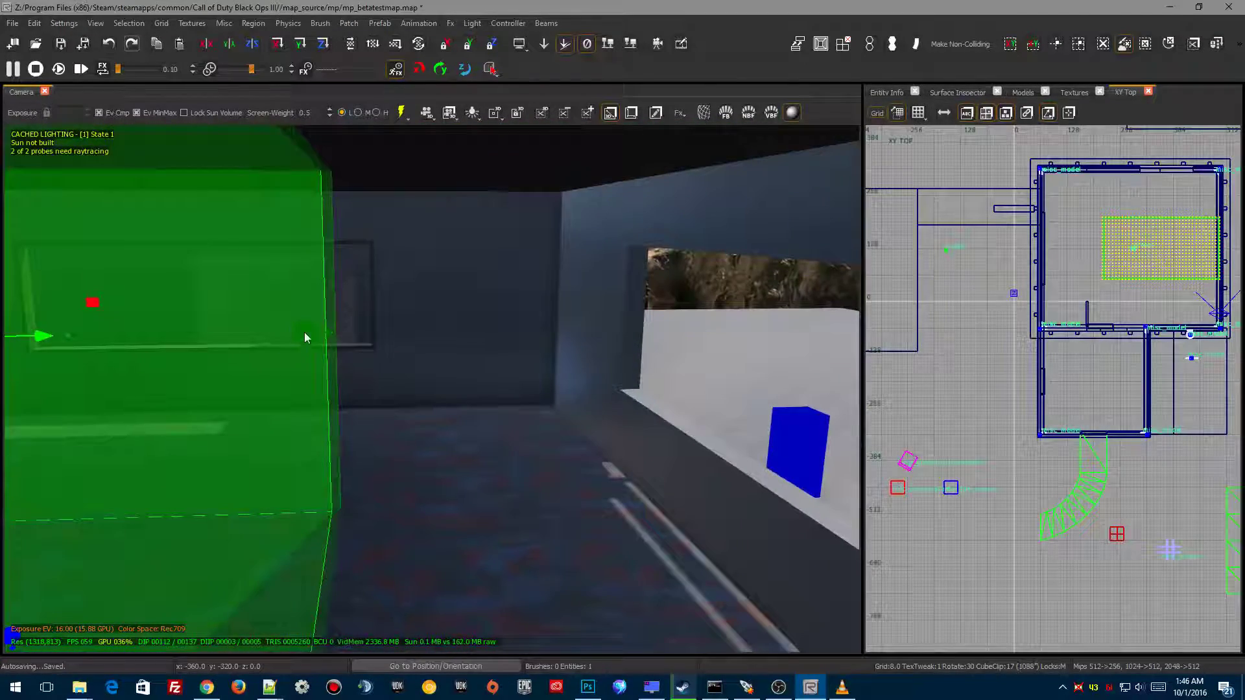
# Step: Extend the probe volume's positive Y face to the window wall, fine-tuning it at grid size 1
pyautogui.moveTo(304, 332); pyautogui.dragTo(378, 333)
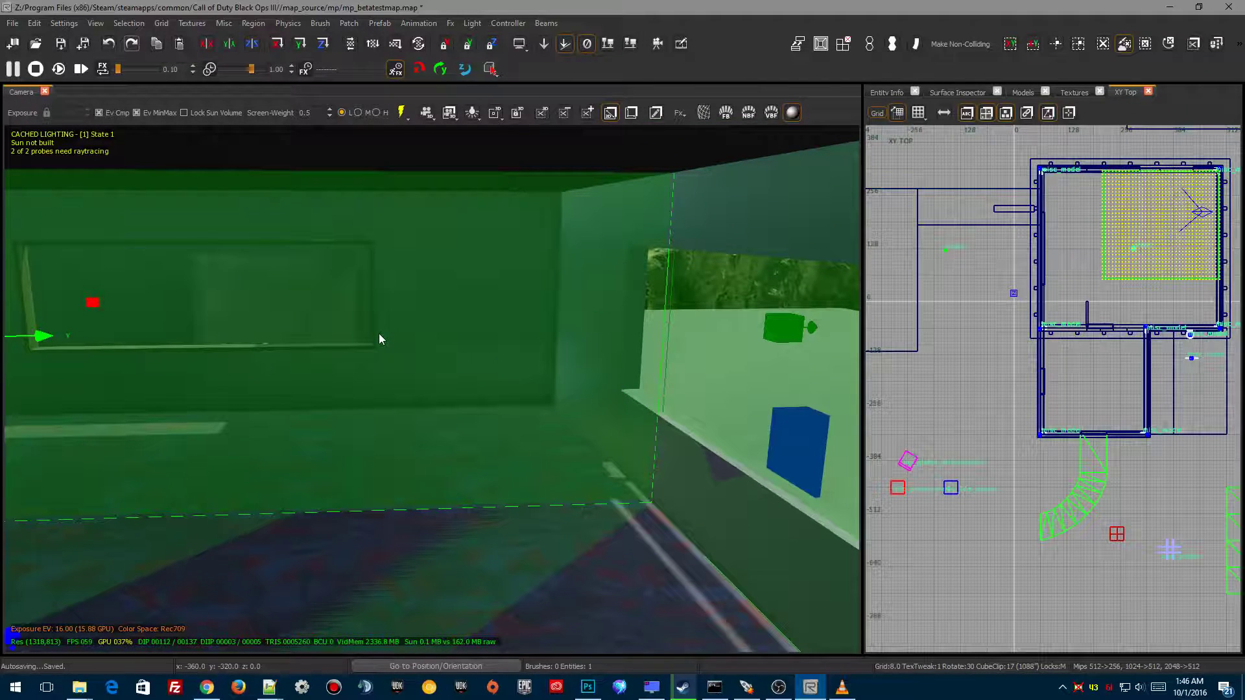
pyautogui.press('1')
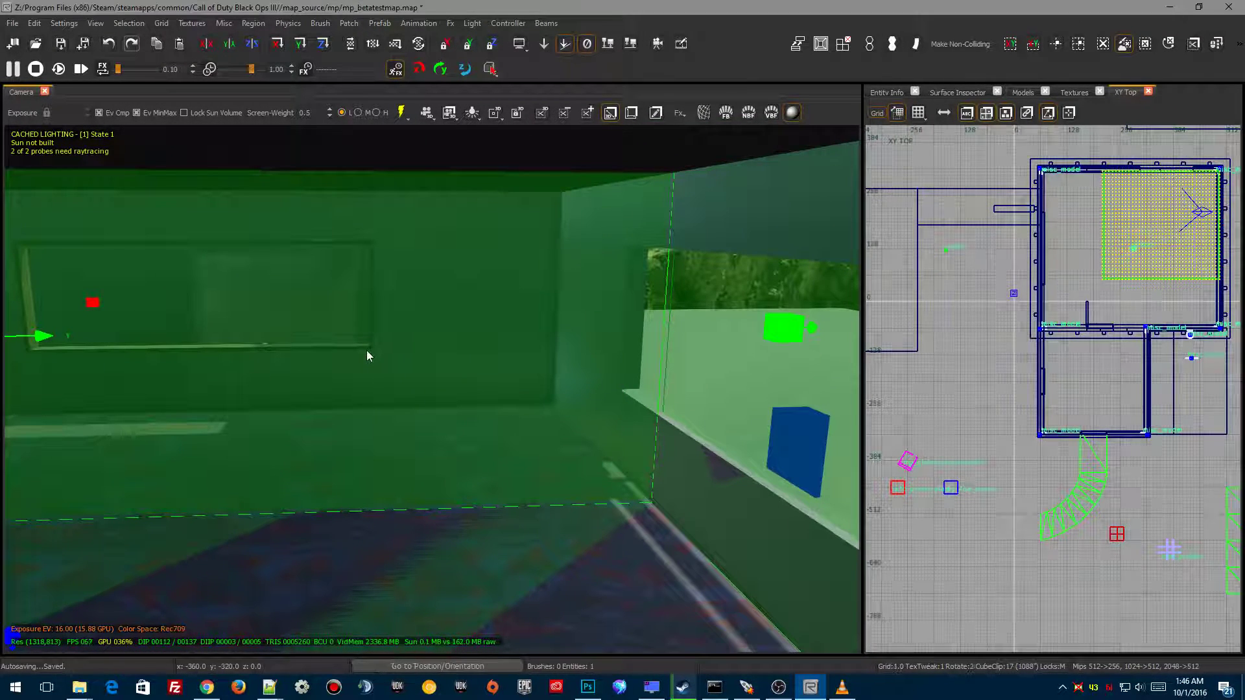
pyautogui.moveTo(787, 335); pyautogui.dragTo(789, 334)
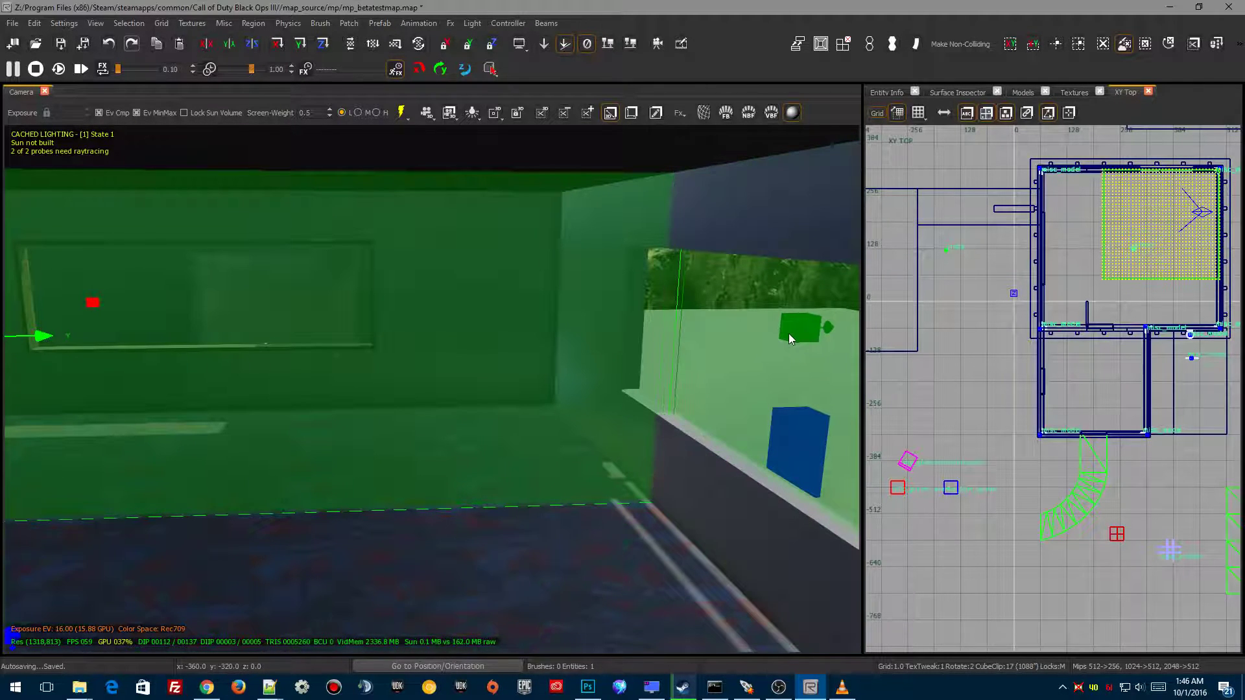
pyautogui.moveTo(769, 345); pyautogui.dragTo(639, 383, button='right')
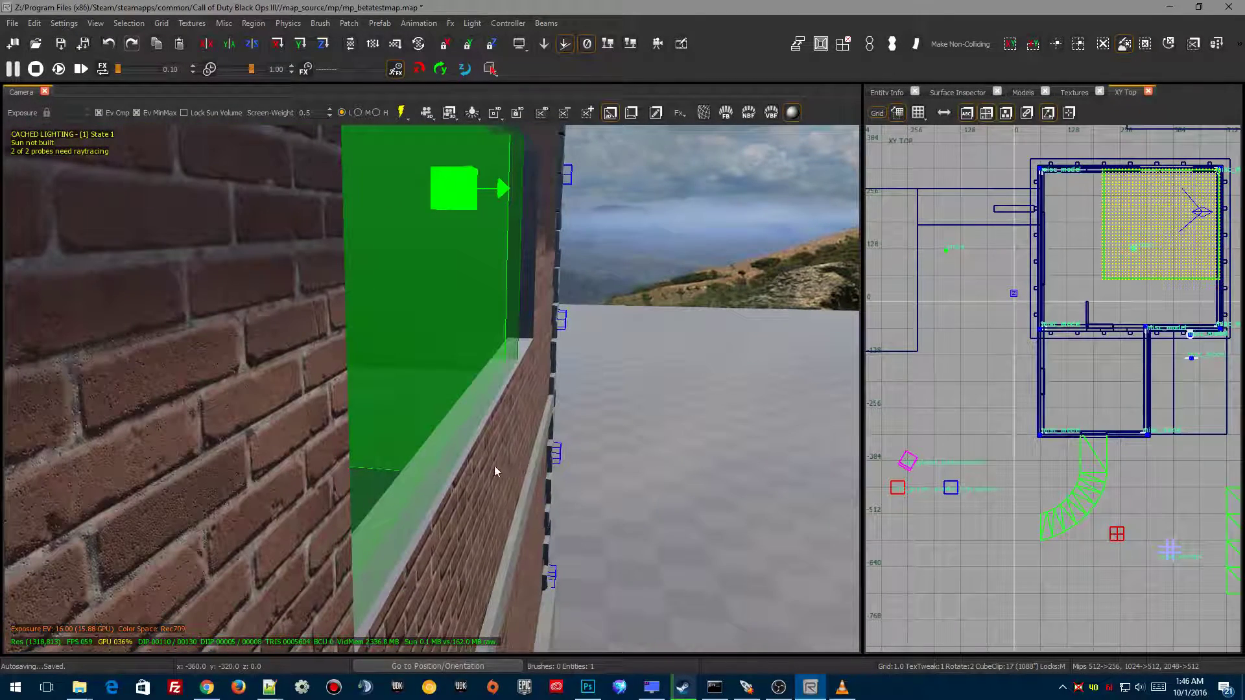
pyautogui.moveTo(494, 466); pyautogui.dragTo(532, 464, button='right')
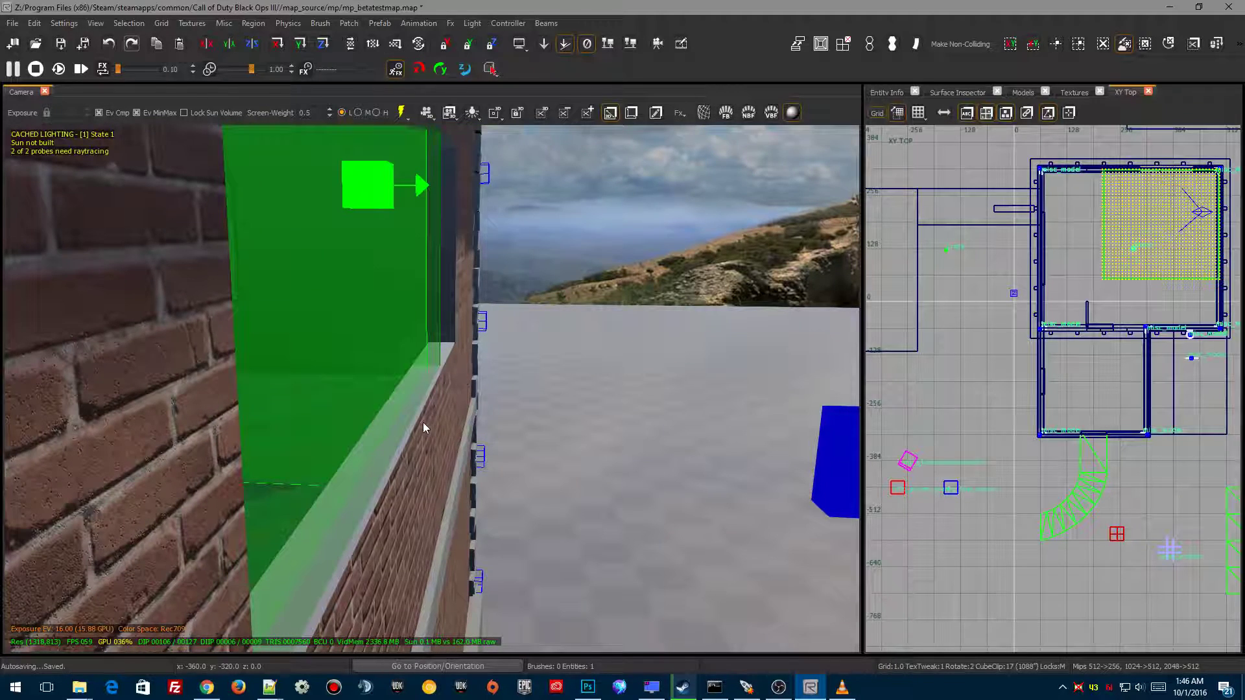
# Step: Reduce the grid size to 0.3 and fit the probe volume's positive Y face inside the window opening
pyautogui.press('[')
pyautogui.moveTo(946, 379); pyautogui.dragTo(814, 503, button='right')
pyautogui.scroll(5, 1025, 281)
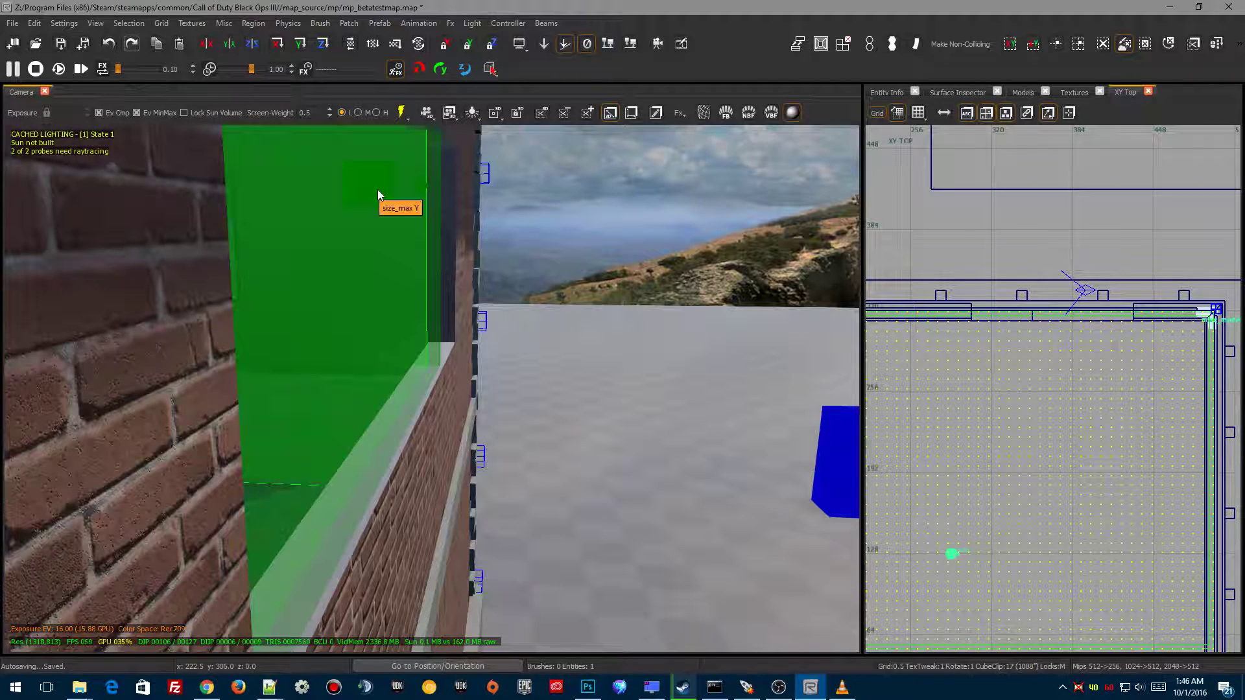
pyautogui.moveTo(377, 192); pyautogui.dragTo(379, 196)
pyautogui.press('[')
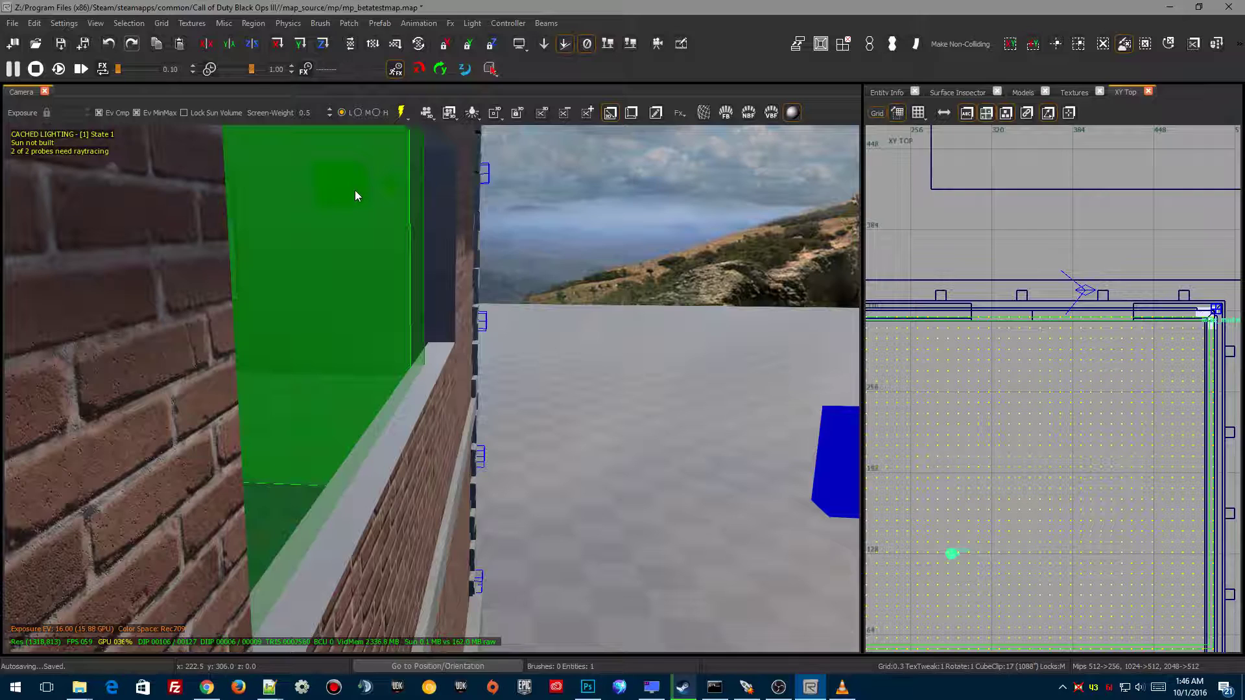
pyautogui.hotkey('ctrl', 'z')
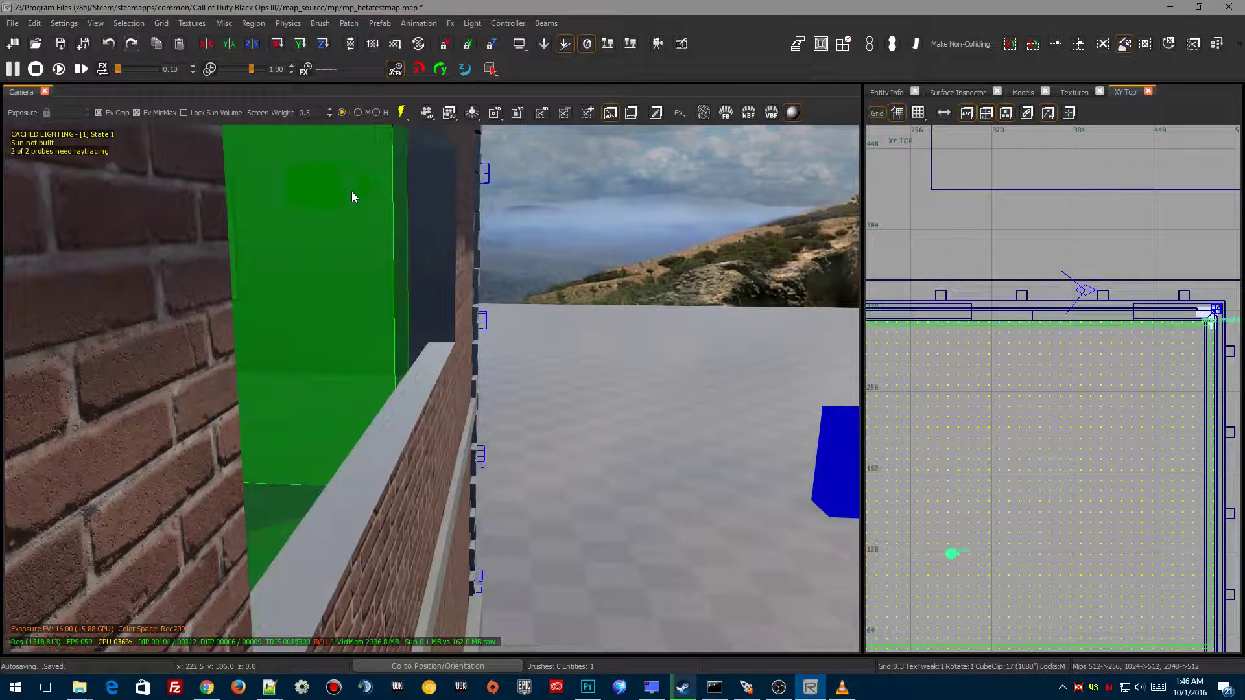
pyautogui.moveTo(352, 192); pyautogui.dragTo(358, 192)
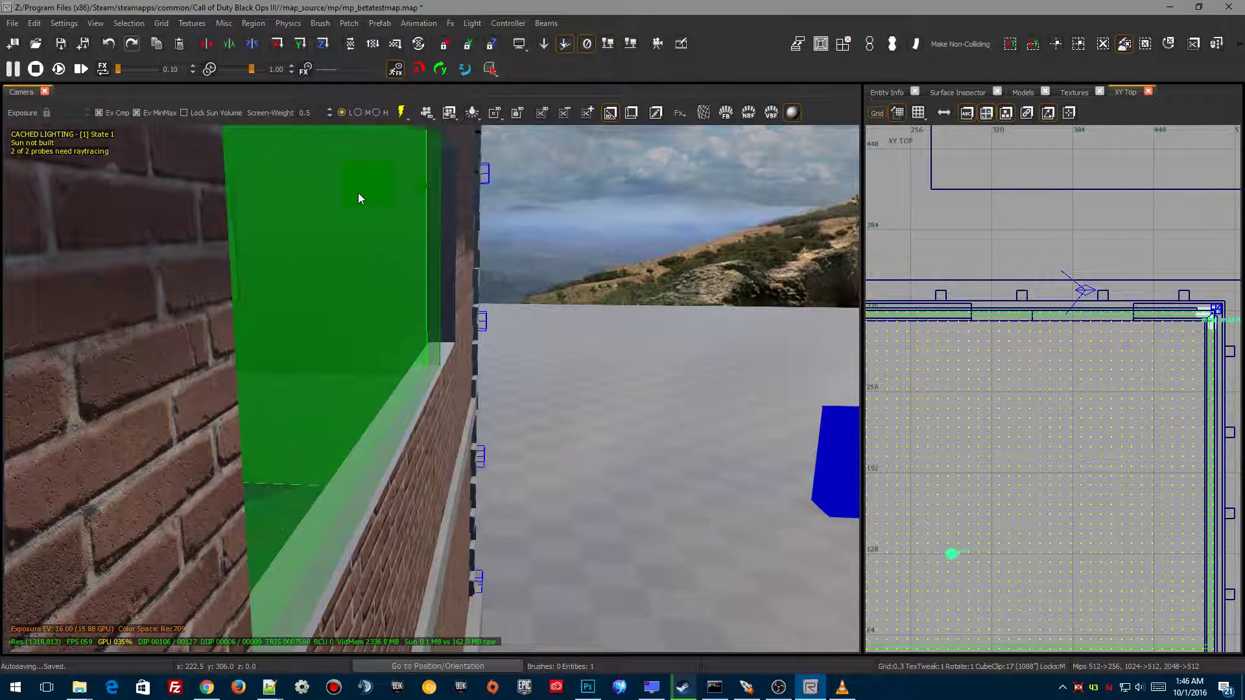
# Step: Undo the accidental probe move, extend the volume's negative X face past the window and pull it back toward the building's outer wall
pyautogui.moveTo(468, 298); pyautogui.dragTo(448, 212, button='right')
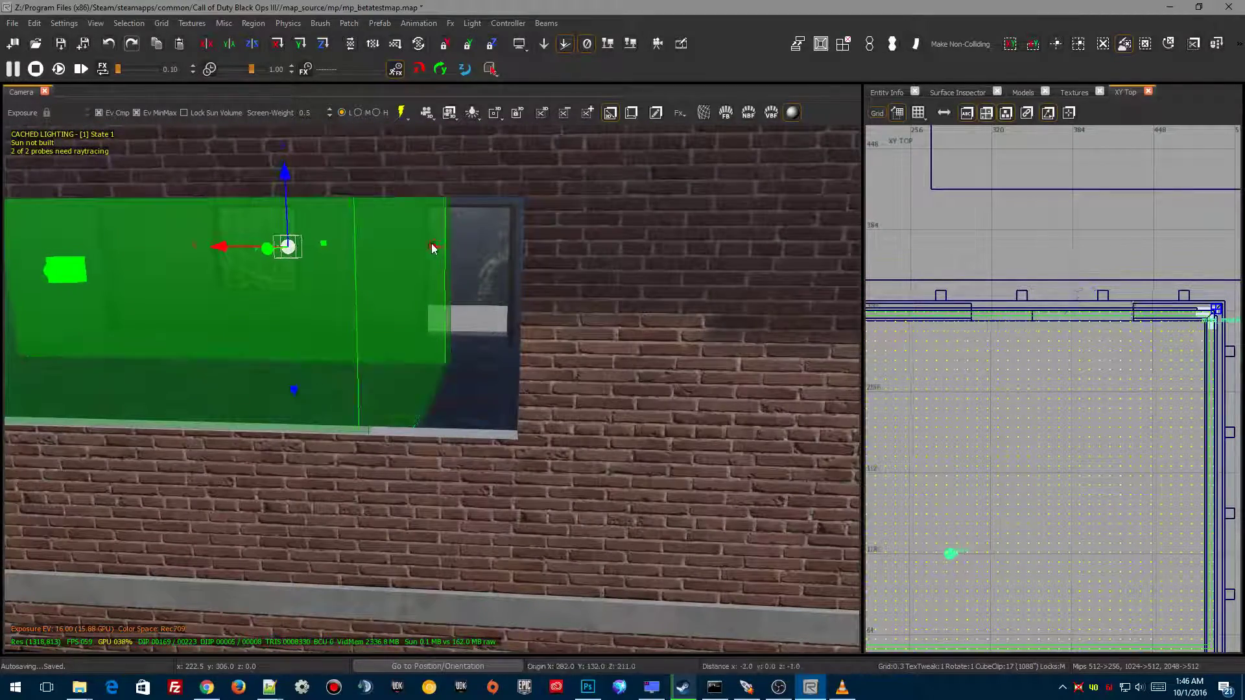
pyautogui.moveTo(429, 244); pyautogui.dragTo(508, 248)
pyautogui.hotkey('ctrl', 'z')
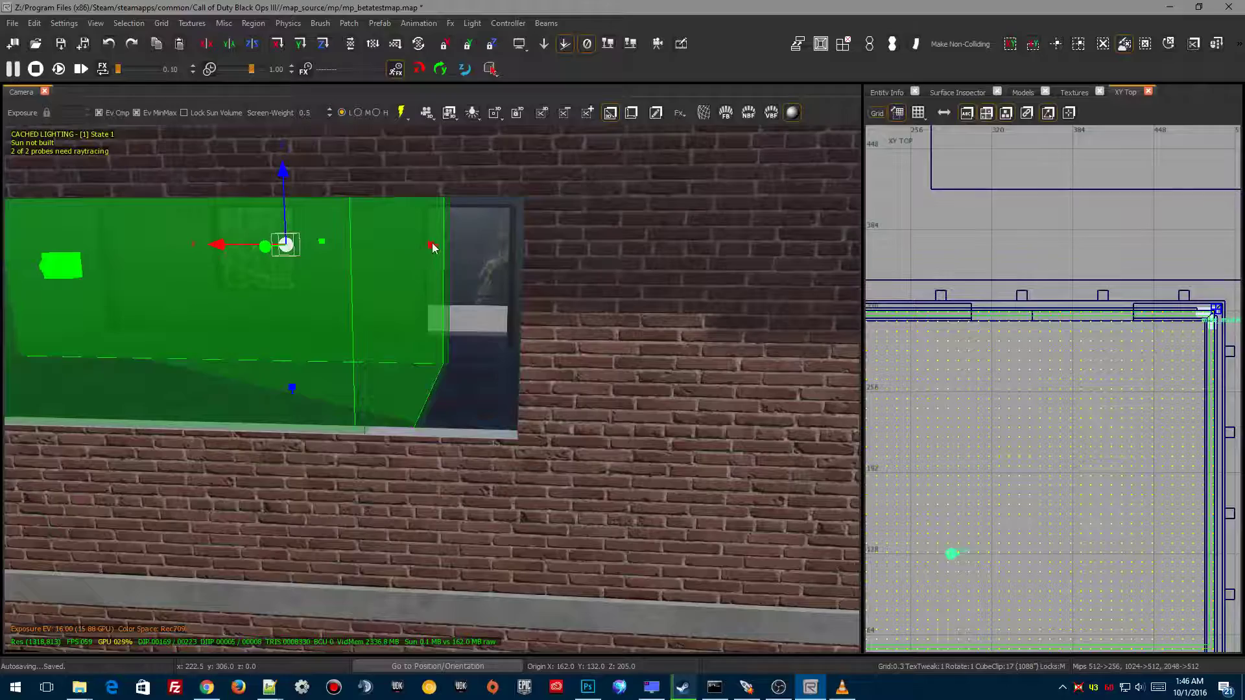
pyautogui.hotkey('ctrl', 'z')
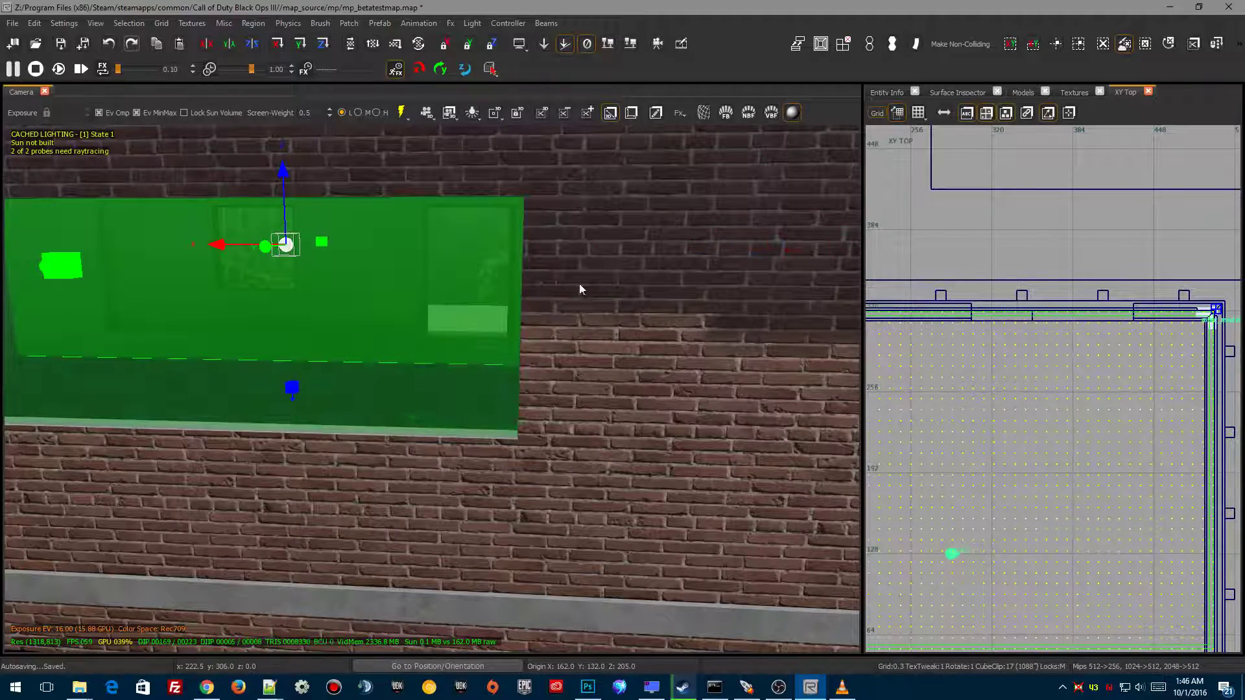
pyautogui.moveTo(580, 289); pyautogui.dragTo(733, 289, button='right')
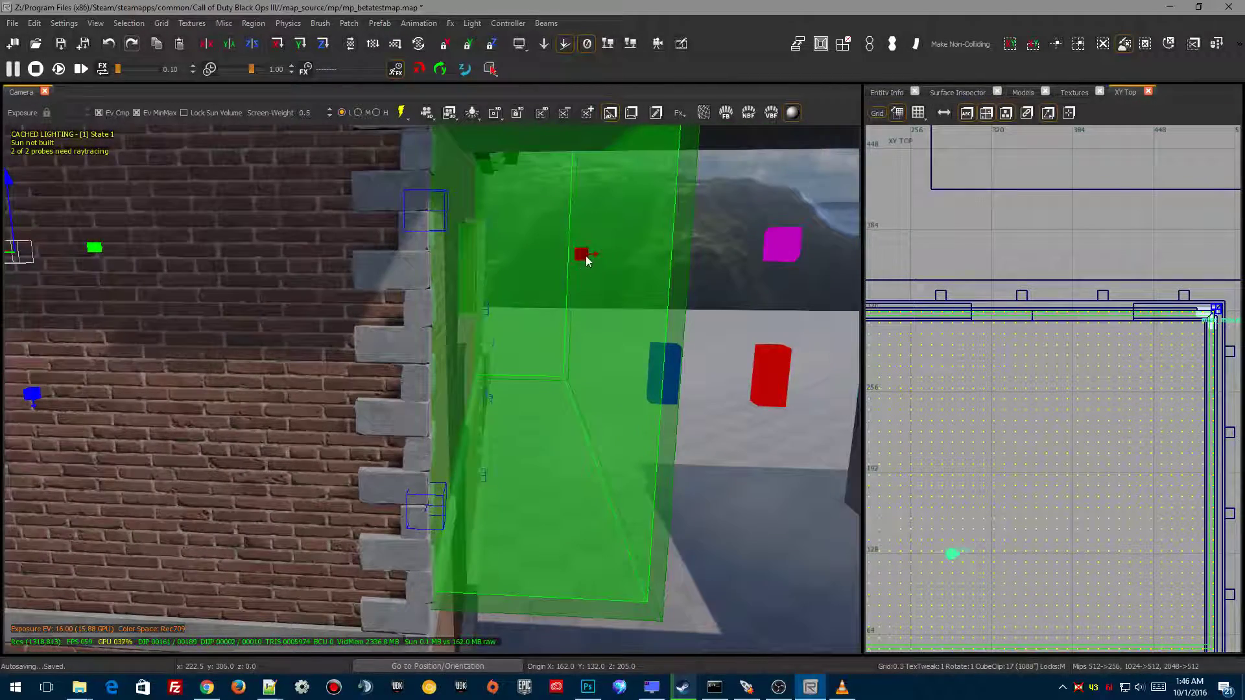
pyautogui.moveTo(577, 256); pyautogui.dragTo(535, 262)
# Step: Extend the upper room's probe volume on its negative Y side toward the wall with the barred window
pyautogui.moveTo(530, 276); pyautogui.dragTo(635, 308, button='right')
pyautogui.moveTo(441, 283); pyautogui.dragTo(463, 270, button='right')
pyautogui.moveTo(475, 378)
pyautogui.mouseDown(button='right')
pyautogui.moveTo(450, 381)
pyautogui.moveTo(476, 377)
pyautogui.mouseUp(button='right')
pyautogui.moveTo(332, 347); pyautogui.dragTo(440, 347, button='right')
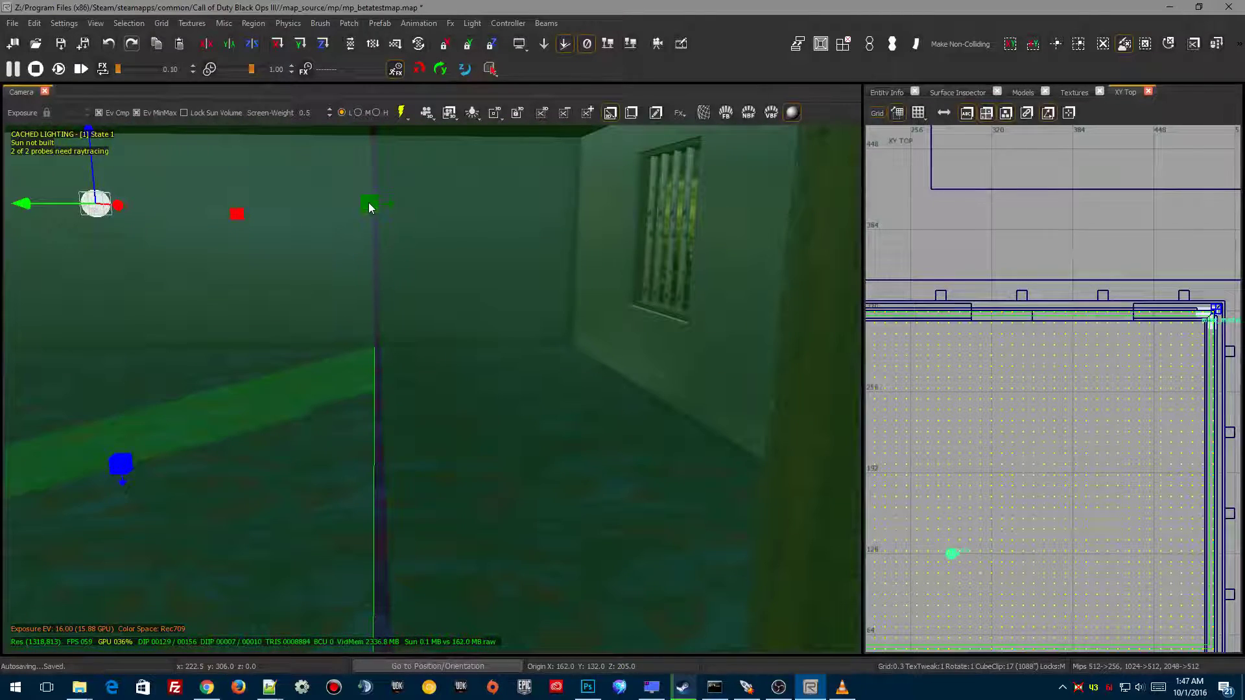
pyautogui.moveTo(368, 204); pyautogui.dragTo(376, 242)
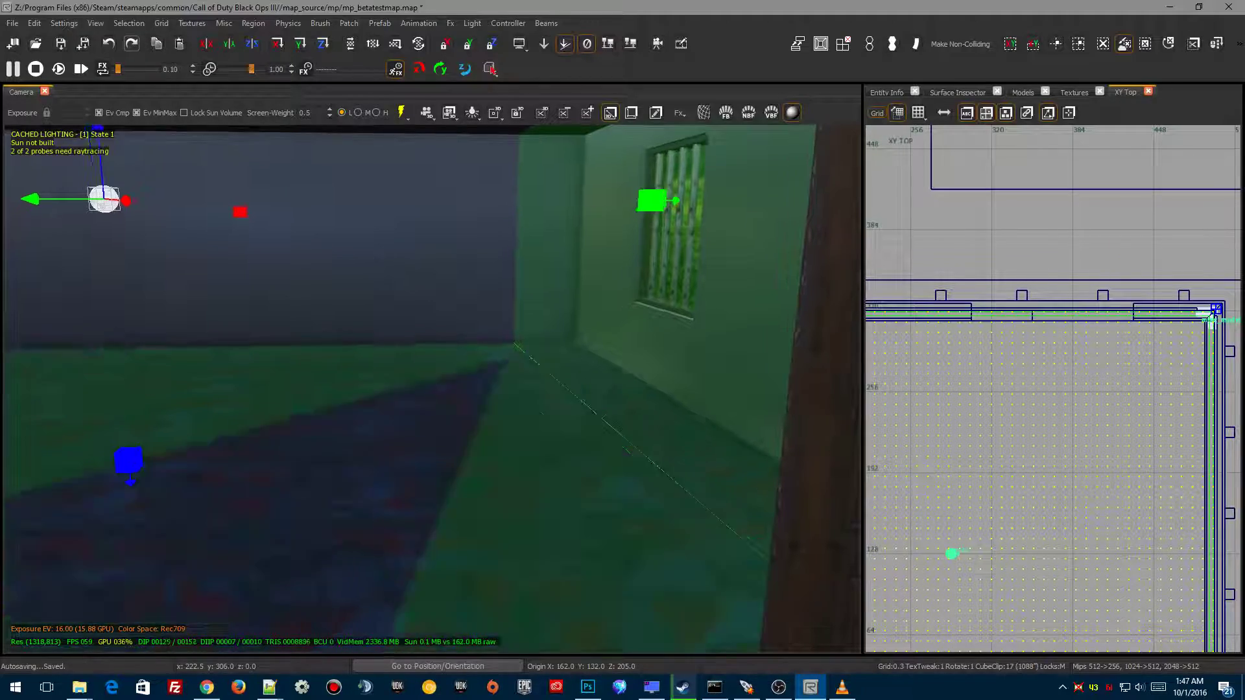
pyautogui.moveTo(375, 251); pyautogui.dragTo(350, 256, button='right')
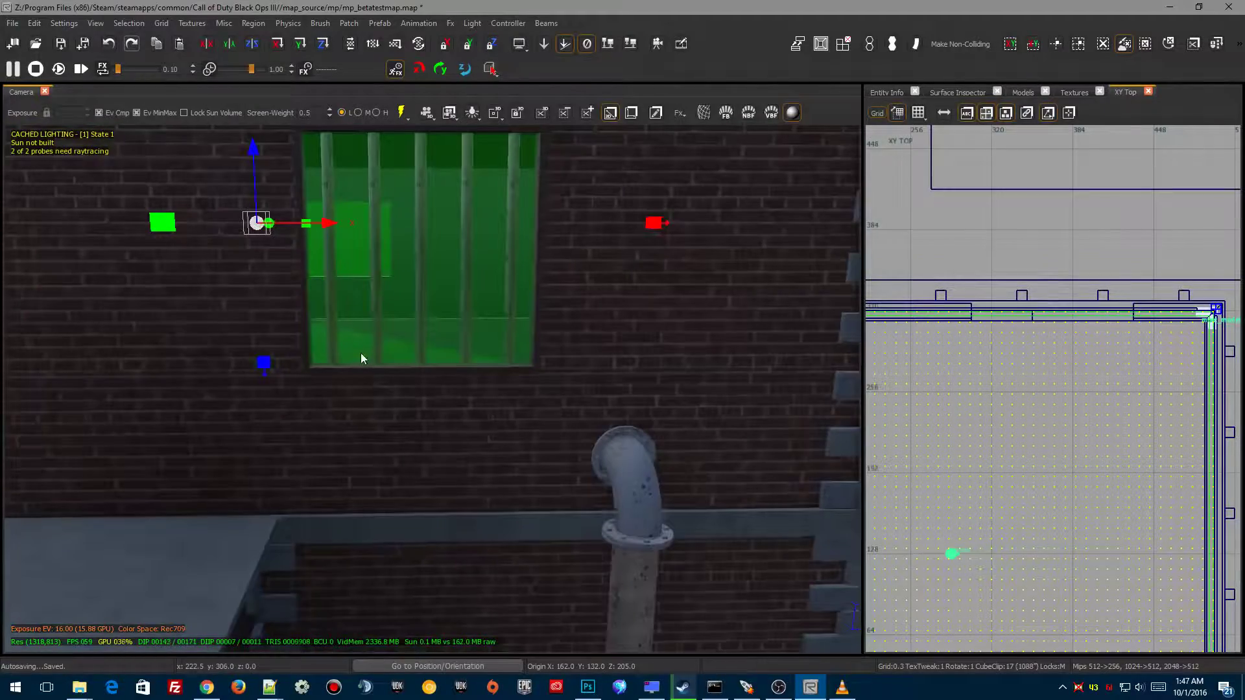
# Step: Duplicate the upper-floor reflection probe and move the copy straight down into the ground-floor room
pyautogui.moveTo(265, 375); pyautogui.dragTo(143, 375, button='right')
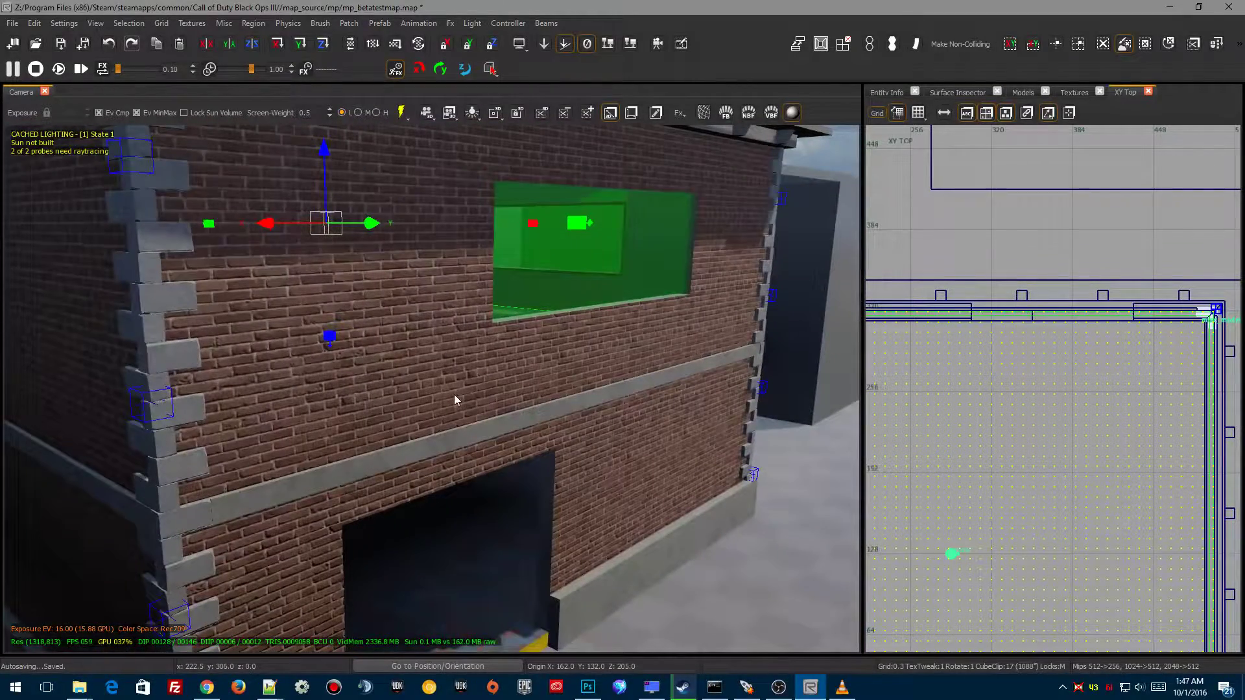
pyautogui.moveTo(327, 161)
pyautogui.mouseDown()
pyautogui.moveTo(347, 305)
pyautogui.moveTo(339, 354)
pyautogui.mouseUp()
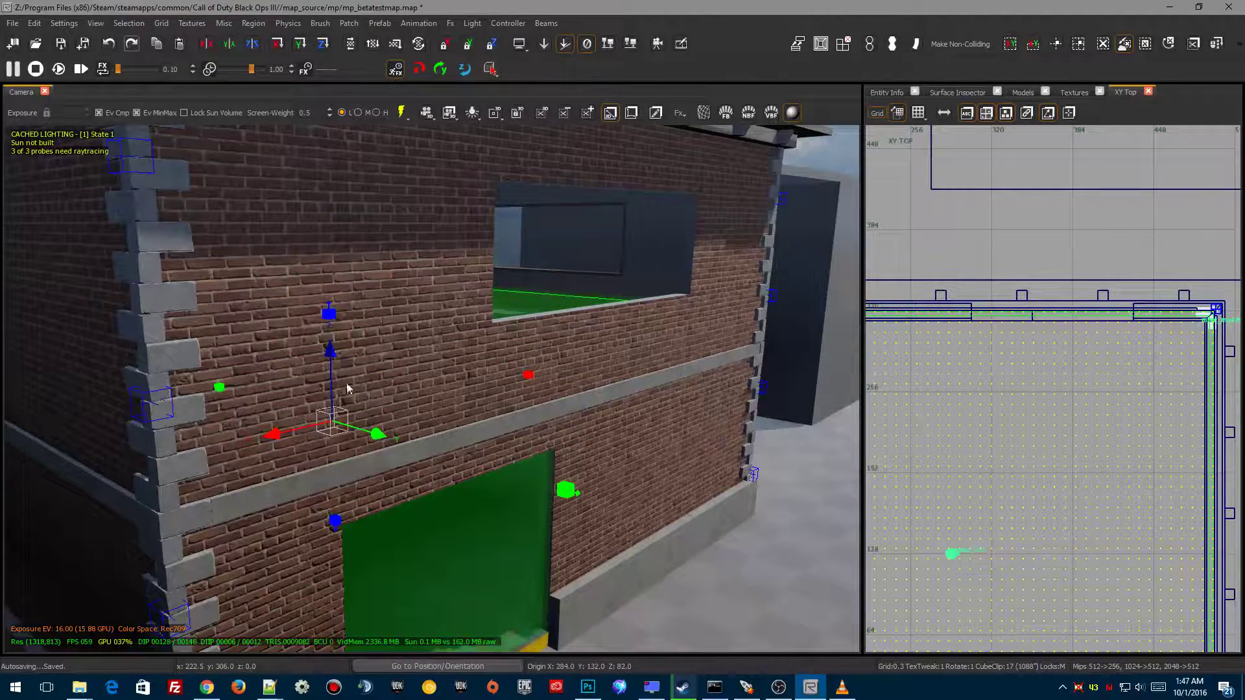
pyautogui.moveTo(347, 389)
pyautogui.mouseDown(button='right')
pyautogui.moveTo(344, 457)
pyautogui.moveTo(357, 383)
pyautogui.moveTo(373, 370)
pyautogui.mouseUp(button='right')
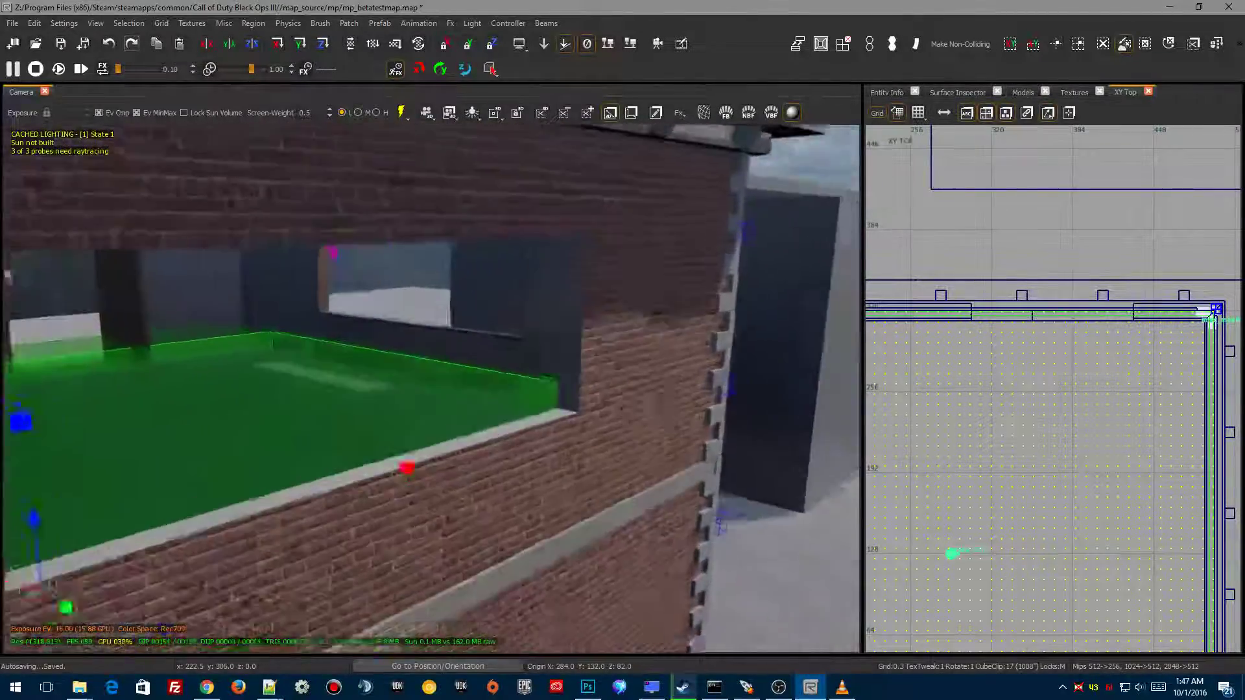
# Step: Lower the copied probe volume's top face out of the upper floor and match it to the ground-floor ceiling
pyautogui.moveTo(452, 416); pyautogui.dragTo(452, 416, button='right')
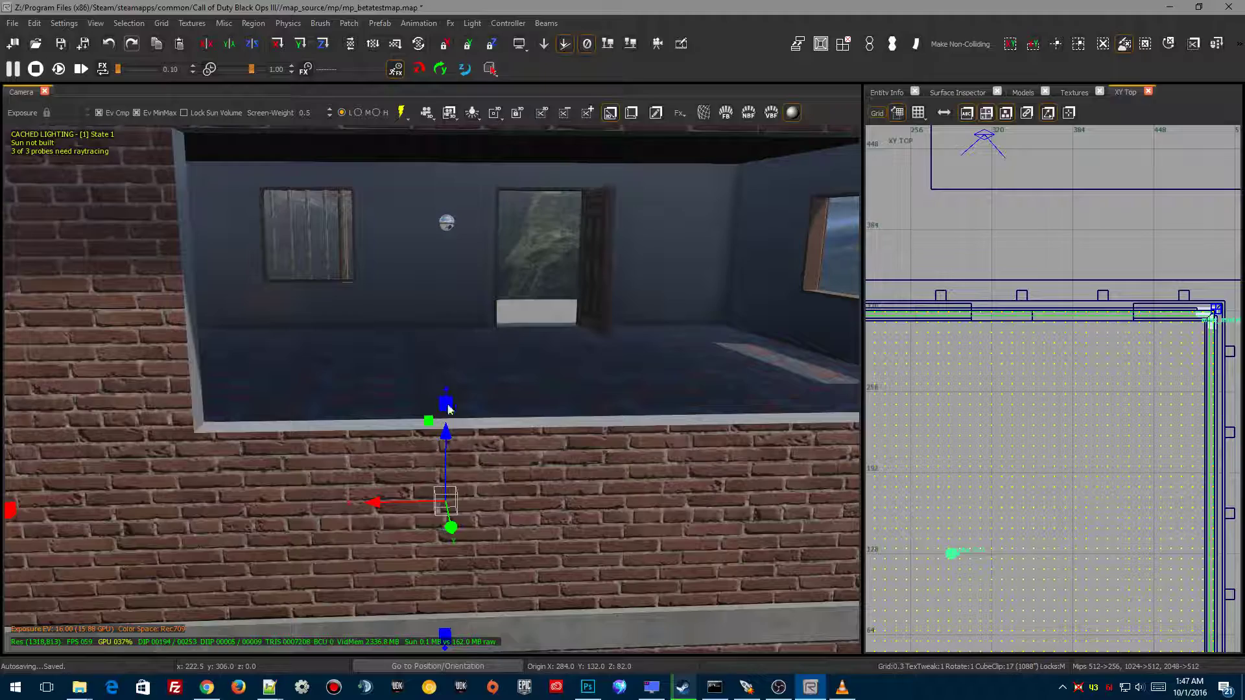
pyautogui.moveTo(446, 403); pyautogui.dragTo(446, 403, button='right')
pyautogui.moveTo(546, 428); pyautogui.dragTo(546, 428, button='right')
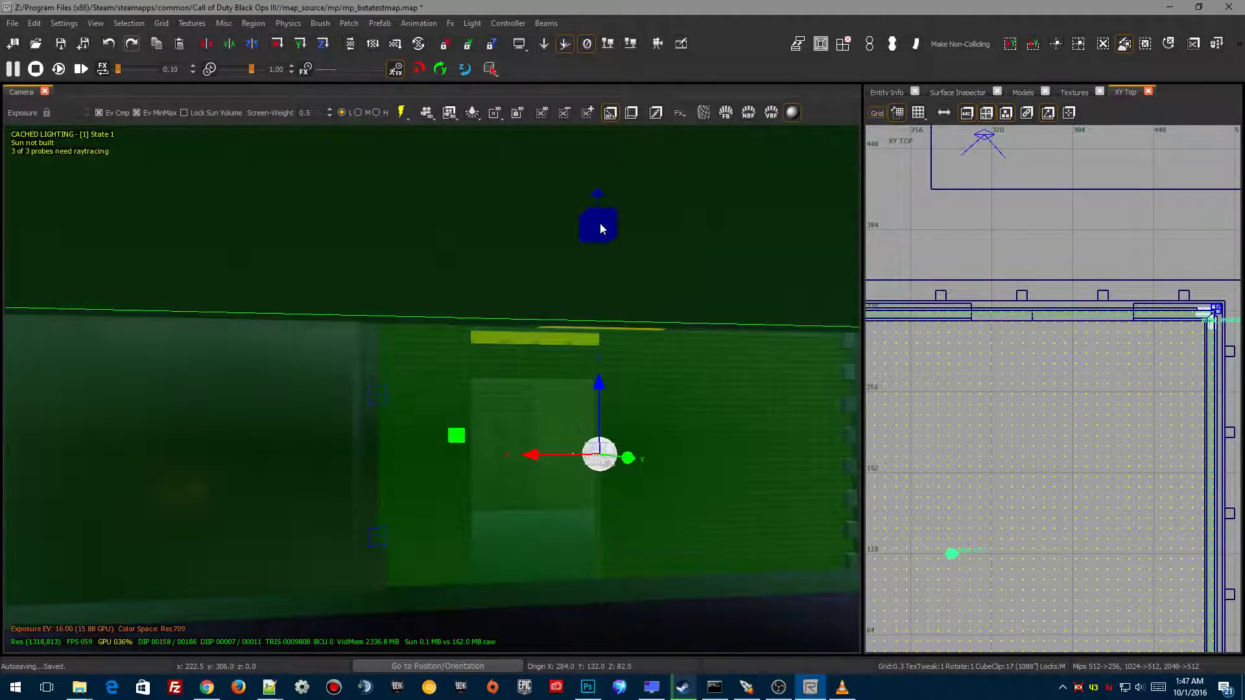
pyautogui.moveTo(600, 229); pyautogui.dragTo(601, 229, button='right')
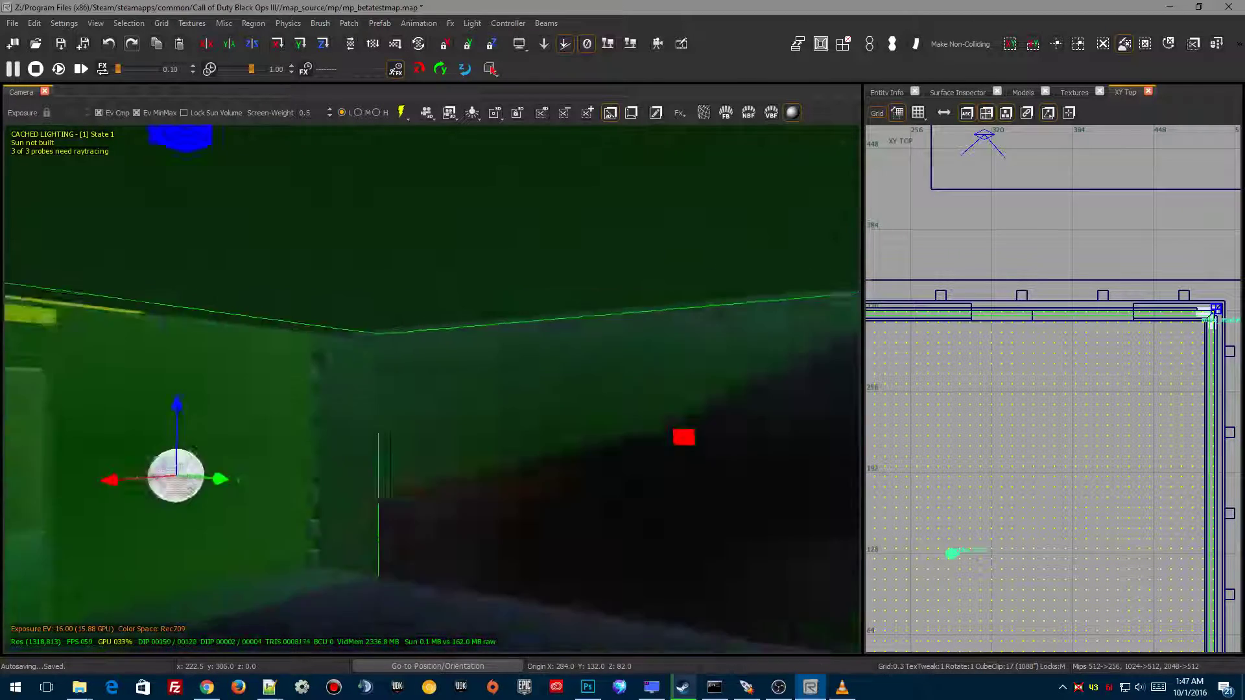
pyautogui.moveTo(597, 377); pyautogui.dragTo(597, 378, button='right')
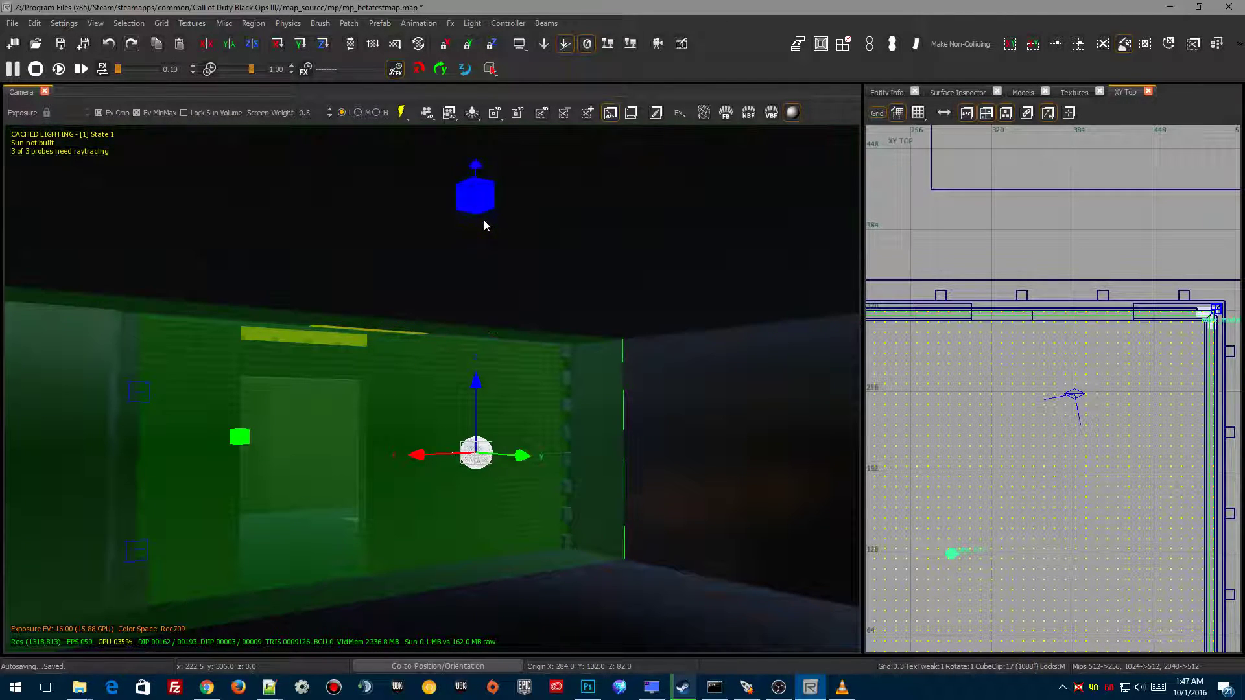
# Step: Extend the ground-floor probe volume's negative Y face to the wall with the doorway into the back room
pyautogui.moveTo(484, 220); pyautogui.dragTo(469, 465, button='right')
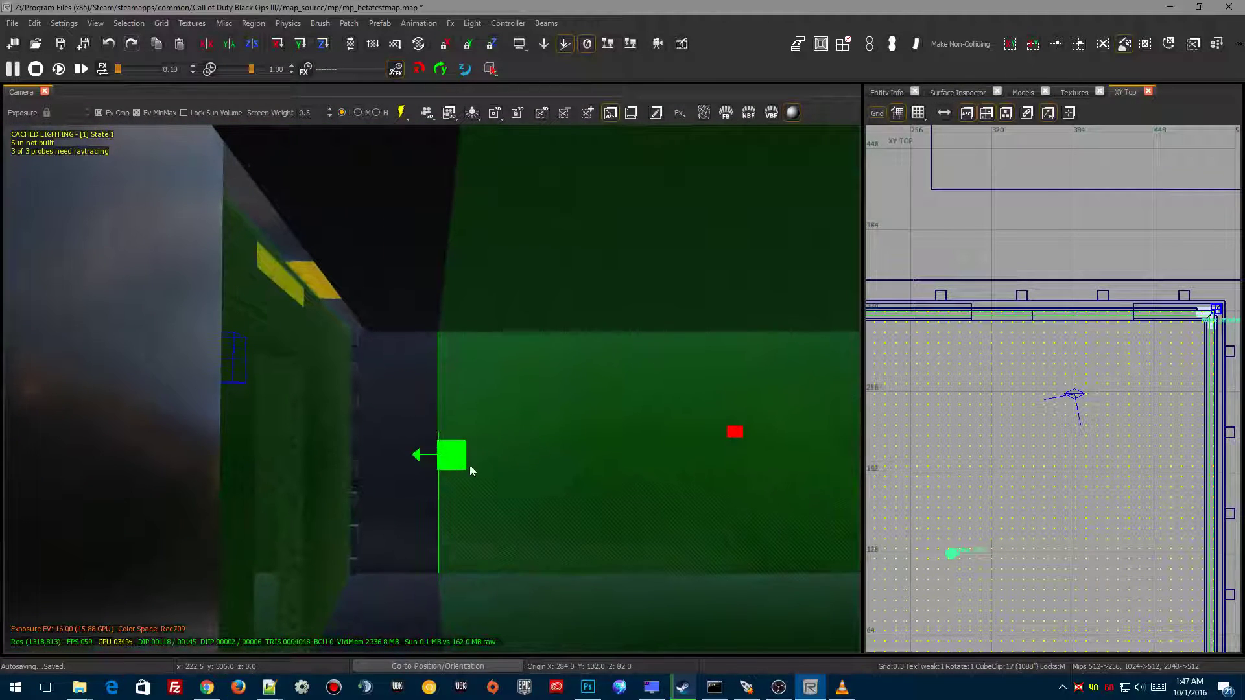
pyautogui.moveTo(452, 453); pyautogui.dragTo(425, 448)
pyautogui.press('d')
pyautogui.press('w')
pyautogui.moveTo(424, 448)
pyautogui.mouseDown(button='right')
pyautogui.moveTo(376, 445)
pyautogui.moveTo(544, 443)
pyautogui.moveTo(422, 444)
pyautogui.mouseUp(button='right')
pyautogui.press('s')
pyautogui.press('w')
pyautogui.press('s')
pyautogui.press('s')
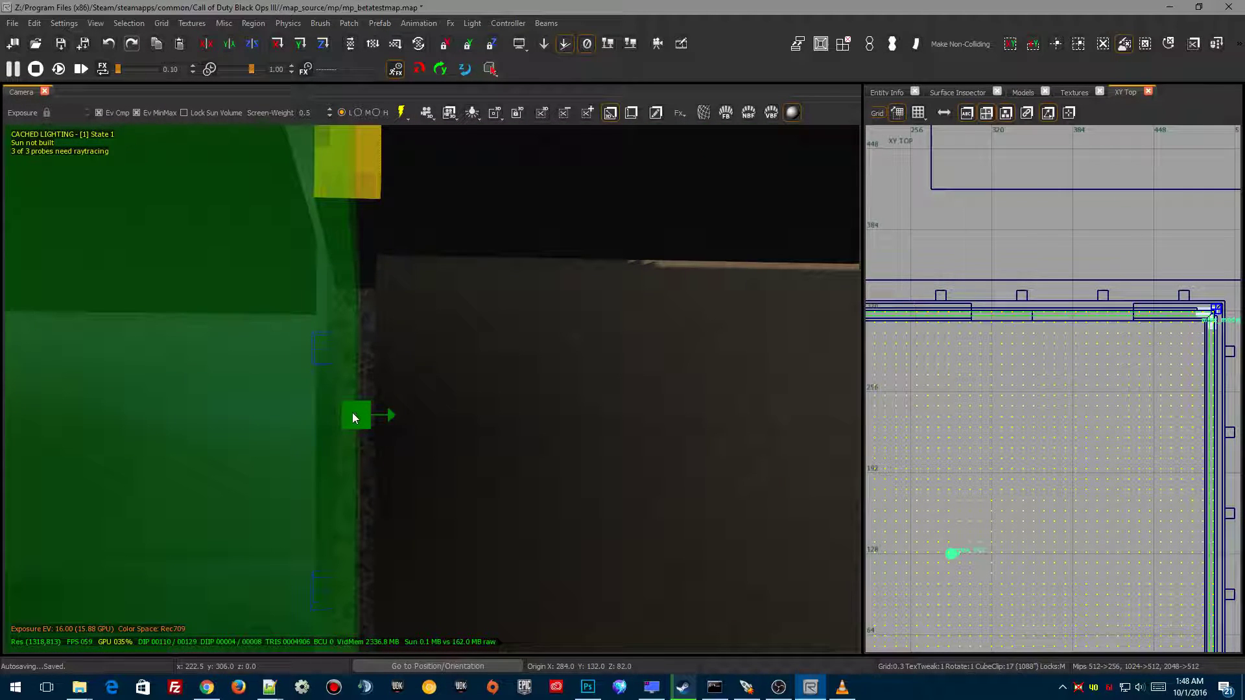
pyautogui.moveTo(352, 413); pyautogui.dragTo(349, 414)
# Step: Check the doorway wall from both sides and fine-tune the ground-floor volume's negative Y face against the brickwork
pyautogui.press('w')
pyautogui.moveTo(348, 414); pyautogui.dragTo(279, 414, button='right')
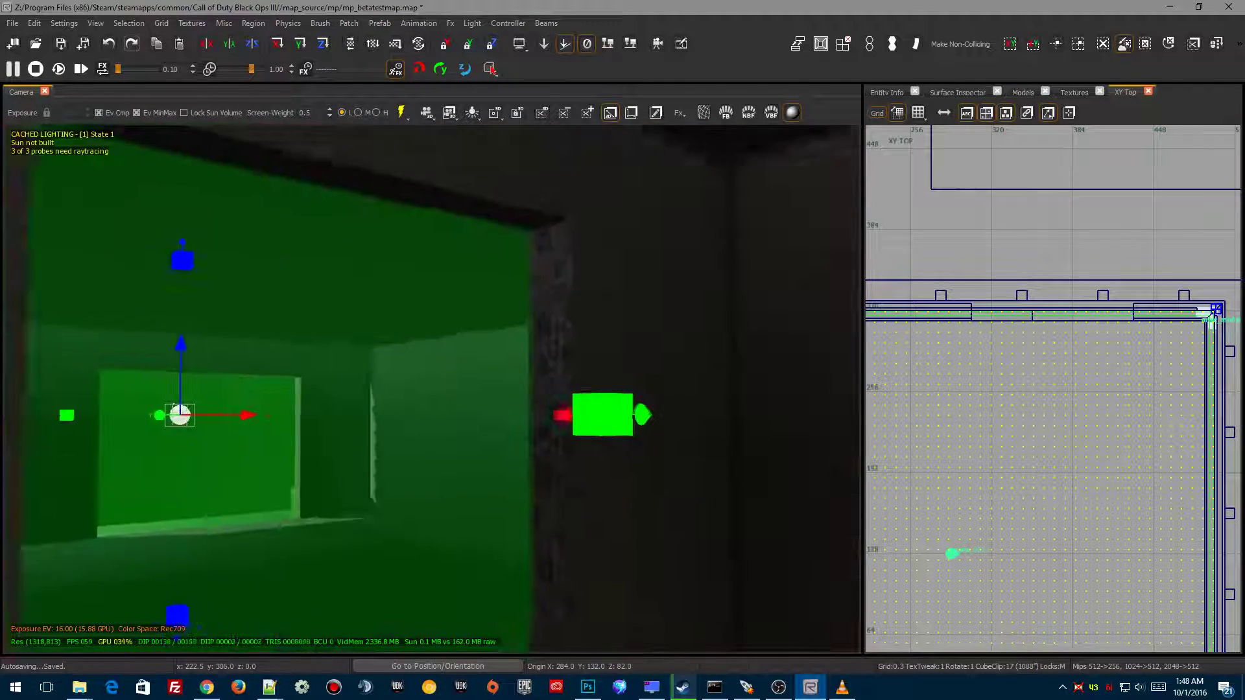
pyautogui.moveTo(531, 478); pyautogui.dragTo(512, 478, button='right')
pyautogui.press('s')
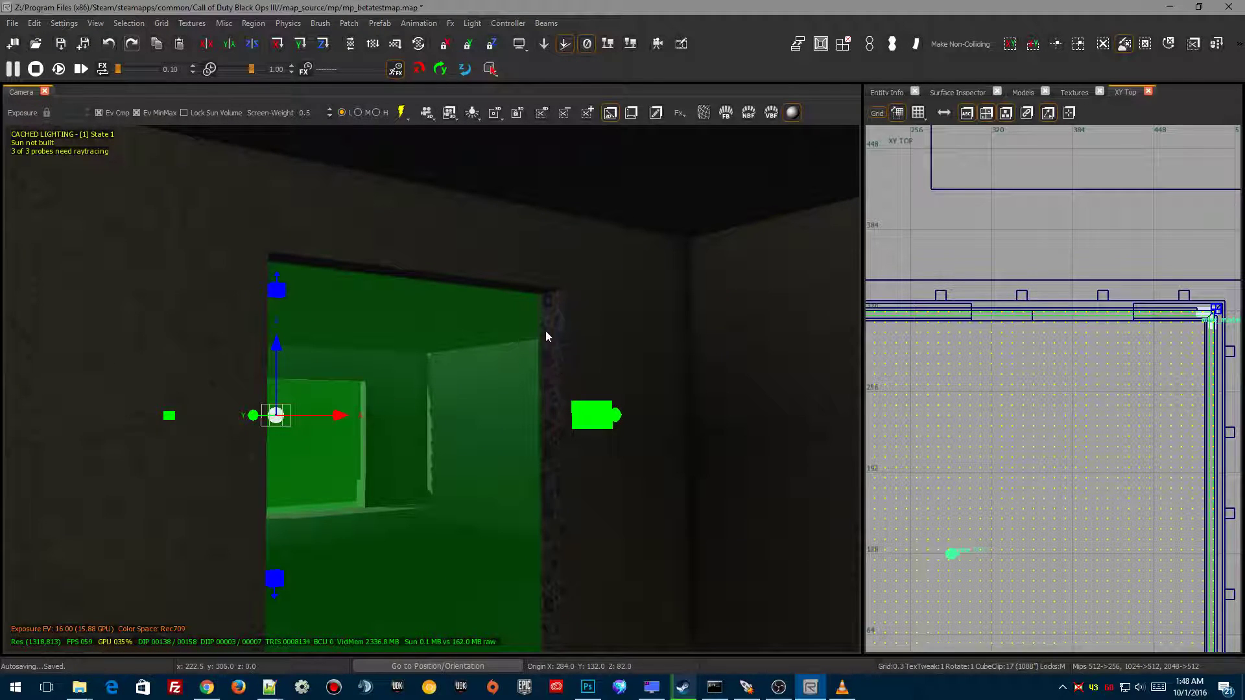
pyautogui.moveTo(533, 455); pyautogui.dragTo(473, 451, button='right')
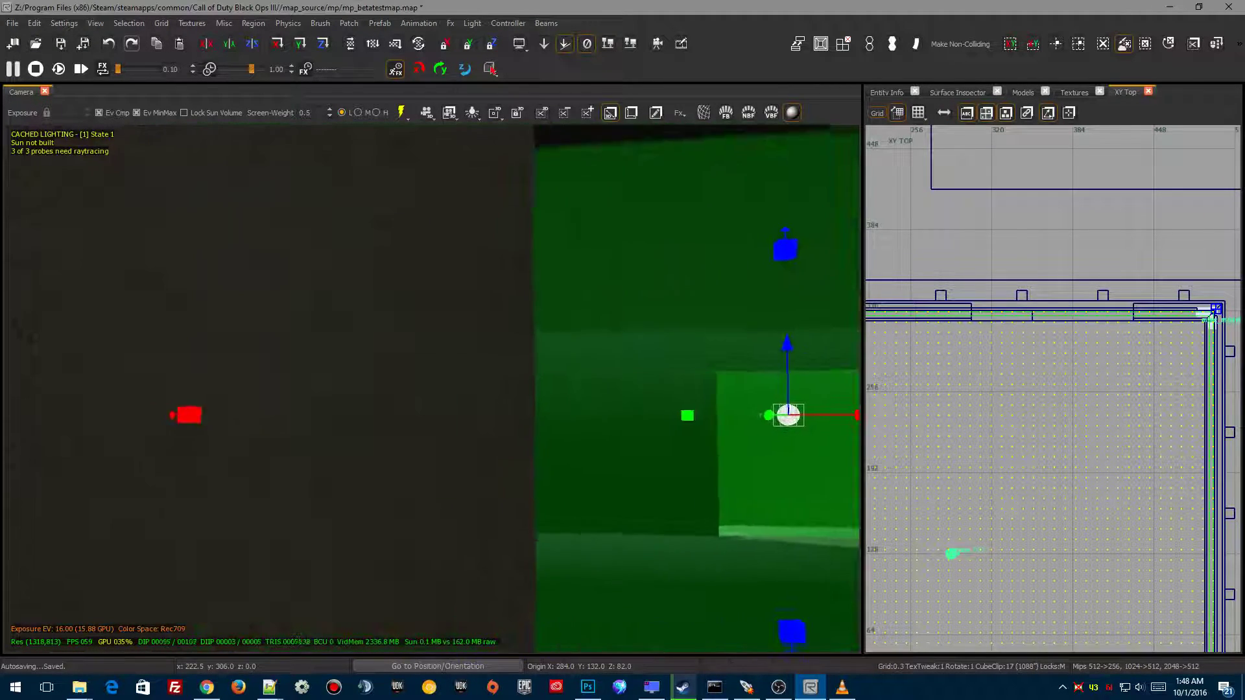
pyautogui.press('s')
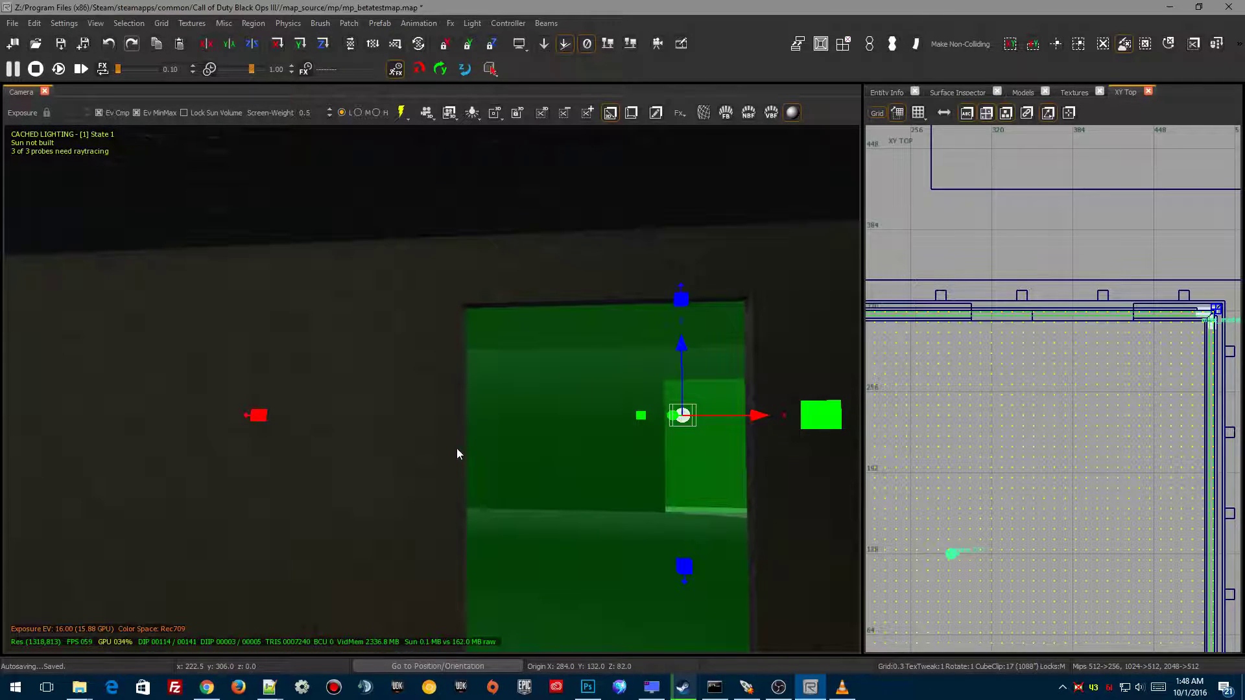
pyautogui.press('w')
pyautogui.moveTo(488, 426); pyautogui.dragTo(538, 435, button='right')
pyautogui.press('s')
pyautogui.press('s')
pyautogui.press('w')
pyautogui.press('s')
pyautogui.press('w')
pyautogui.press('w')
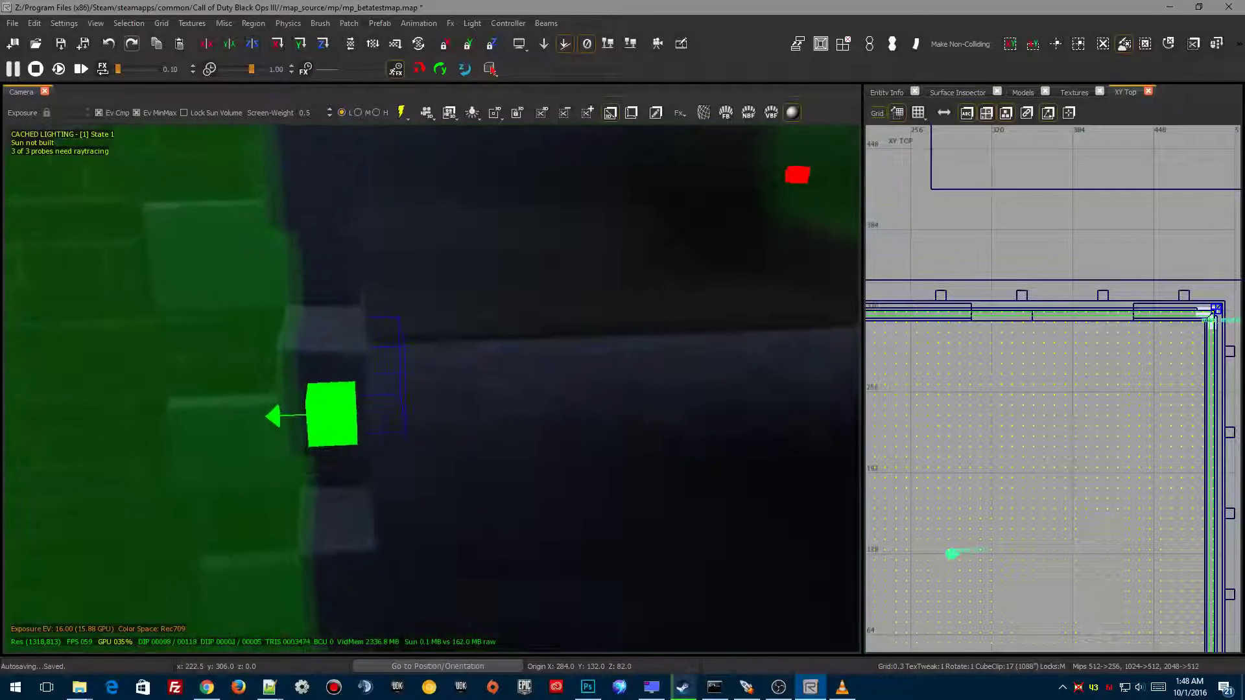
pyautogui.moveTo(316, 411); pyautogui.dragTo(319, 411)
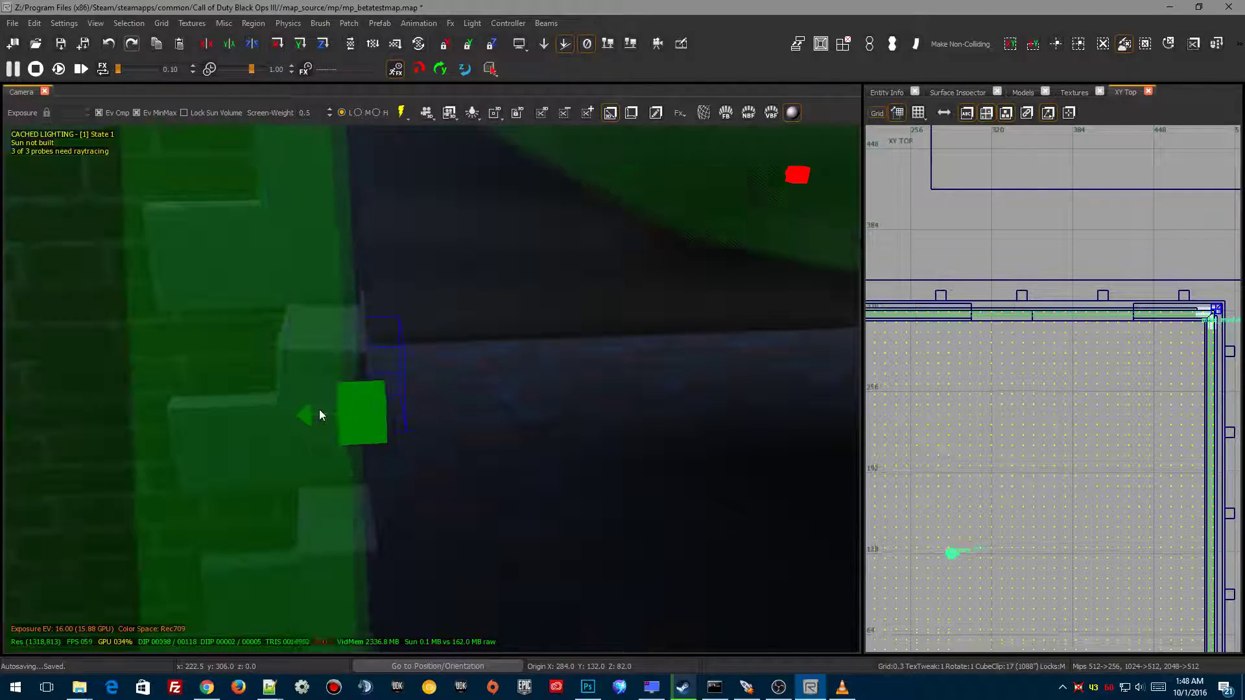
# Step: Deselect the ground-floor probe and create a new reflection_probe entity in the adjoining back room
pyautogui.press('s')
pyautogui.moveTo(317, 410); pyautogui.dragTo(298, 480, button='right')
pyautogui.press('w')
pyautogui.moveTo(428, 570); pyautogui.dragTo(501, 620, button='right')
pyautogui.press('s')
pyautogui.press('w')
pyautogui.press('s')
pyautogui.press('Escape')
pyautogui.press('w')
pyautogui.rightClick(500, 620)
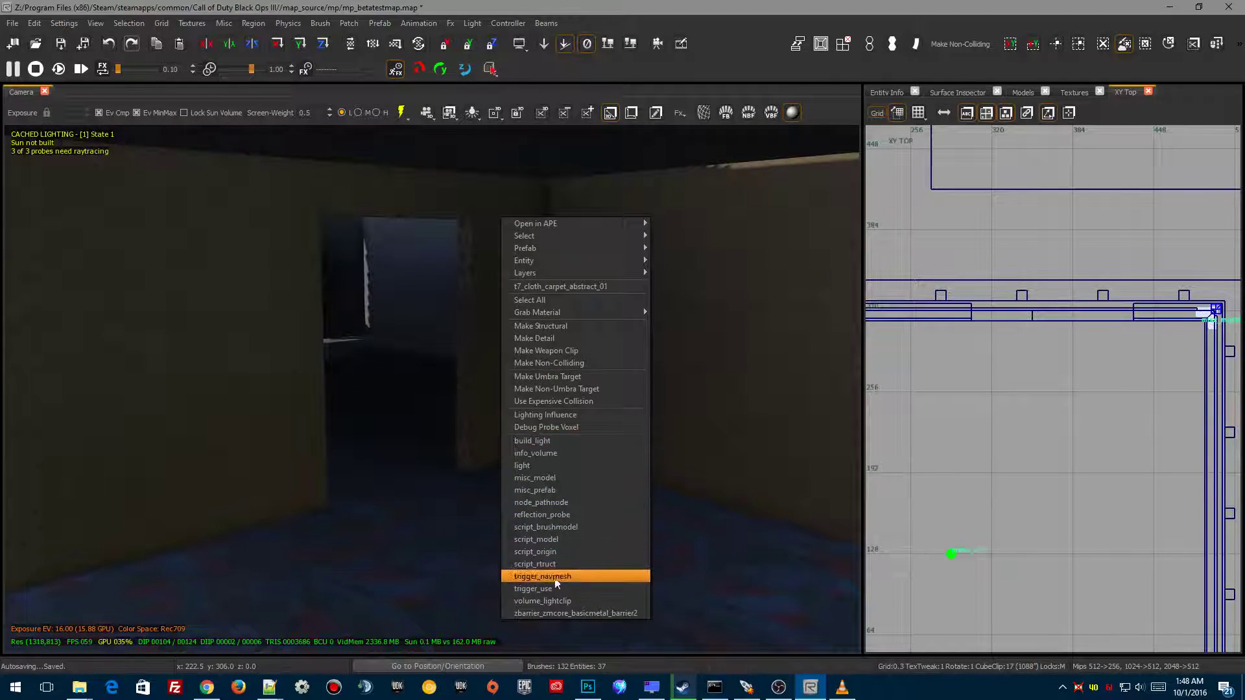
pyautogui.click(541, 515)
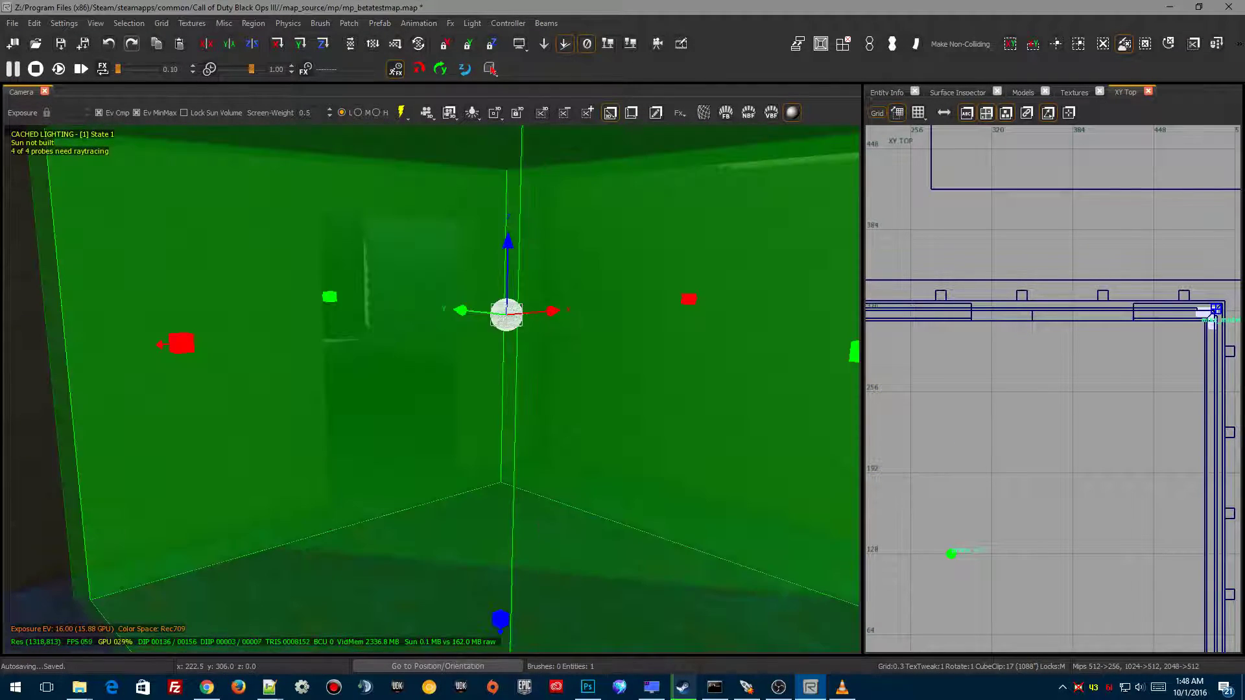
# Step: Lower the back-room probe volume's top face to the slab above the room
pyautogui.press('w')
pyautogui.press('s')
pyautogui.press('s')
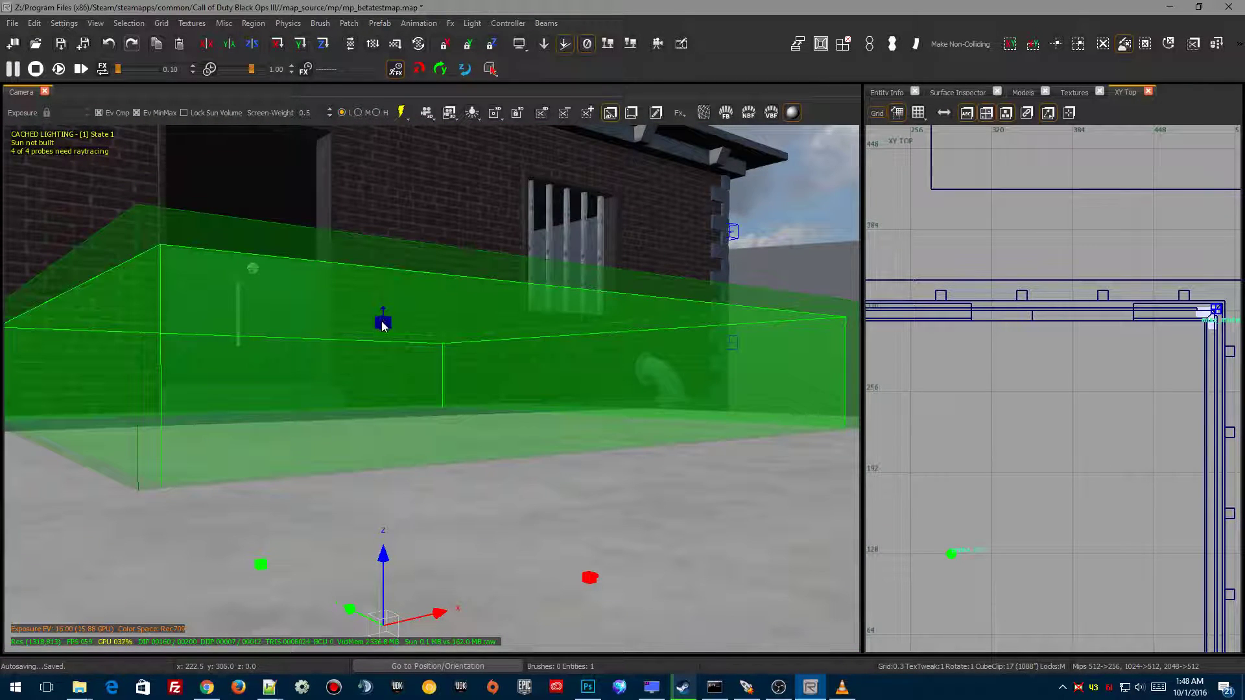
pyautogui.moveTo(382, 321); pyautogui.dragTo(379, 348)
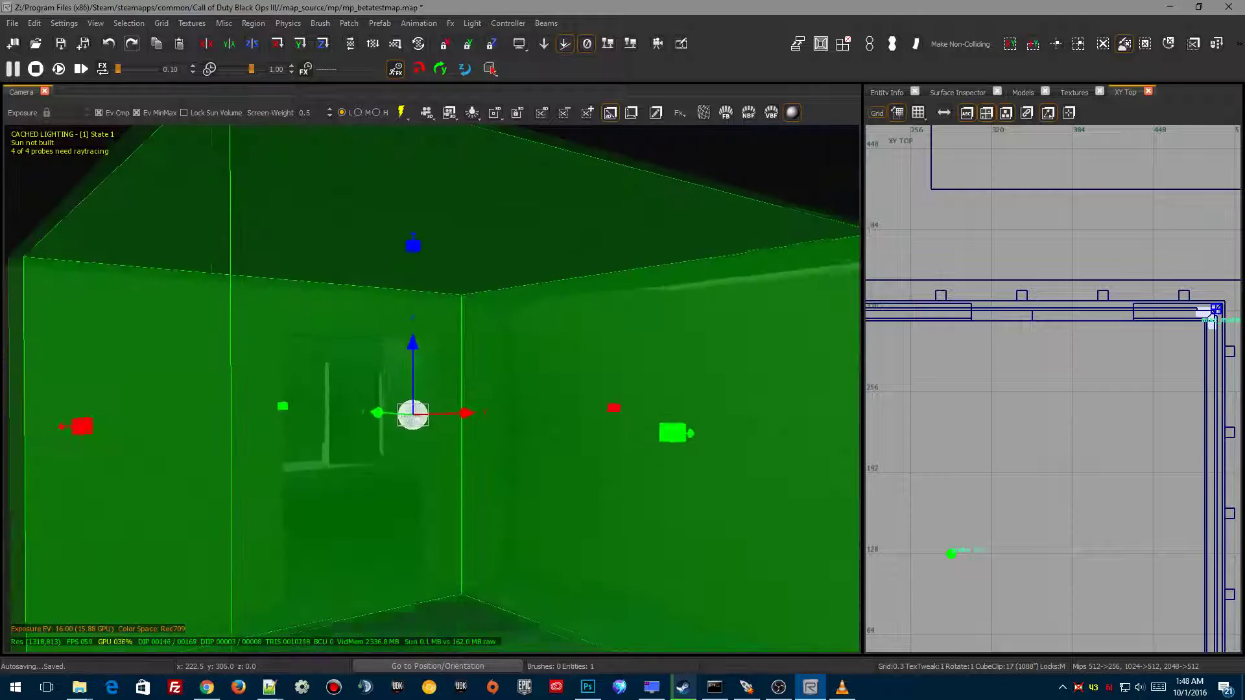
# Step: Fit the back-room probe volume's negative X face to the wall with the open exterior doorway
pyautogui.keyDown('ctrl'); pyautogui.moveTo(379, 348); pyautogui.dragTo(392, 395, button='right'); pyautogui.keyUp('ctrl')
pyautogui.moveTo(393, 448); pyautogui.dragTo(356, 448)
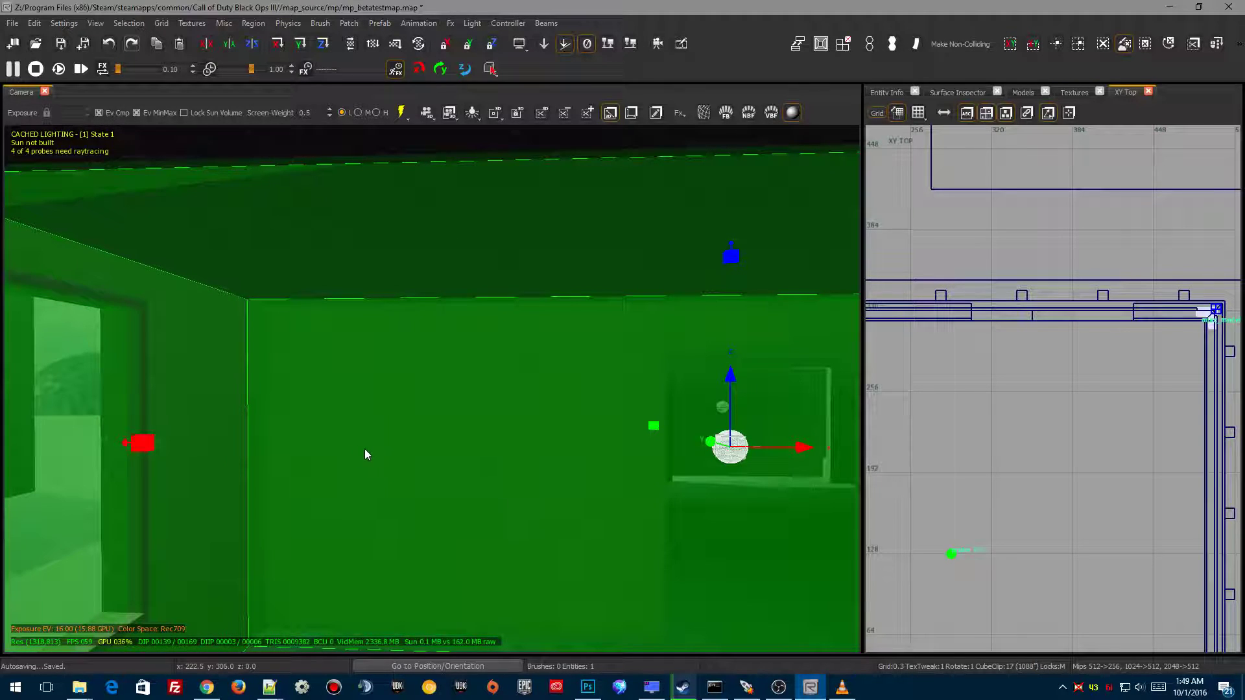
pyautogui.press('Left')
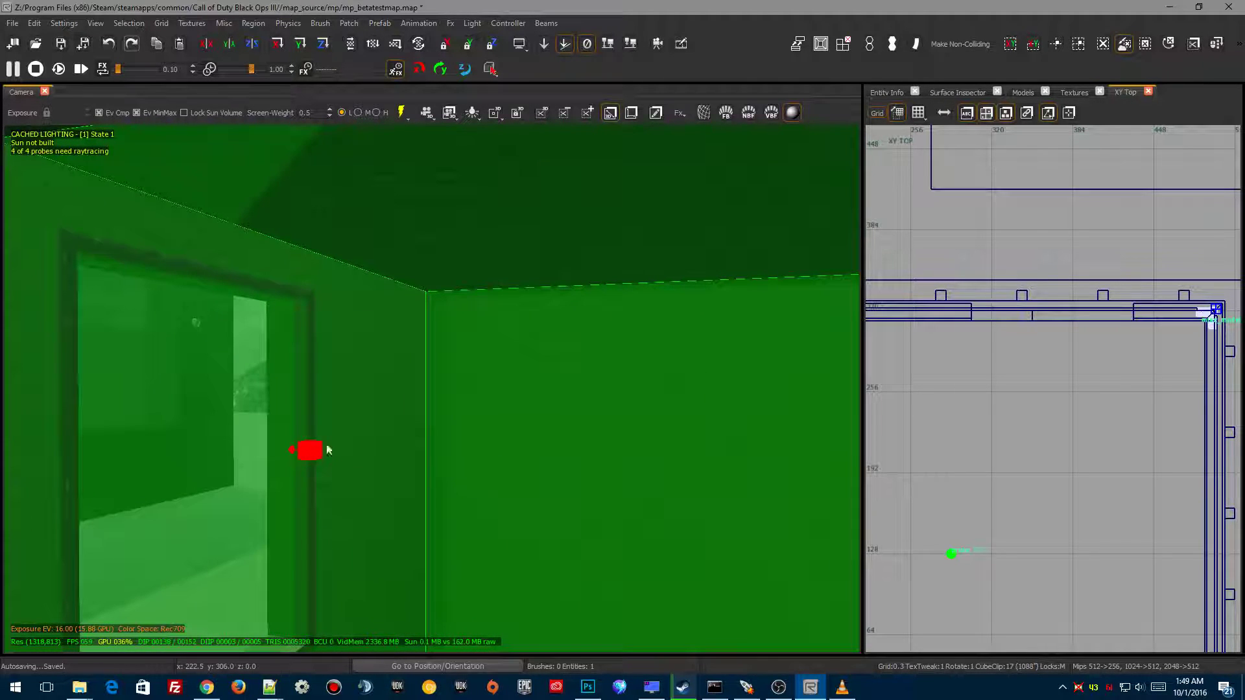
pyautogui.moveTo(310, 449); pyautogui.dragTo(306, 448)
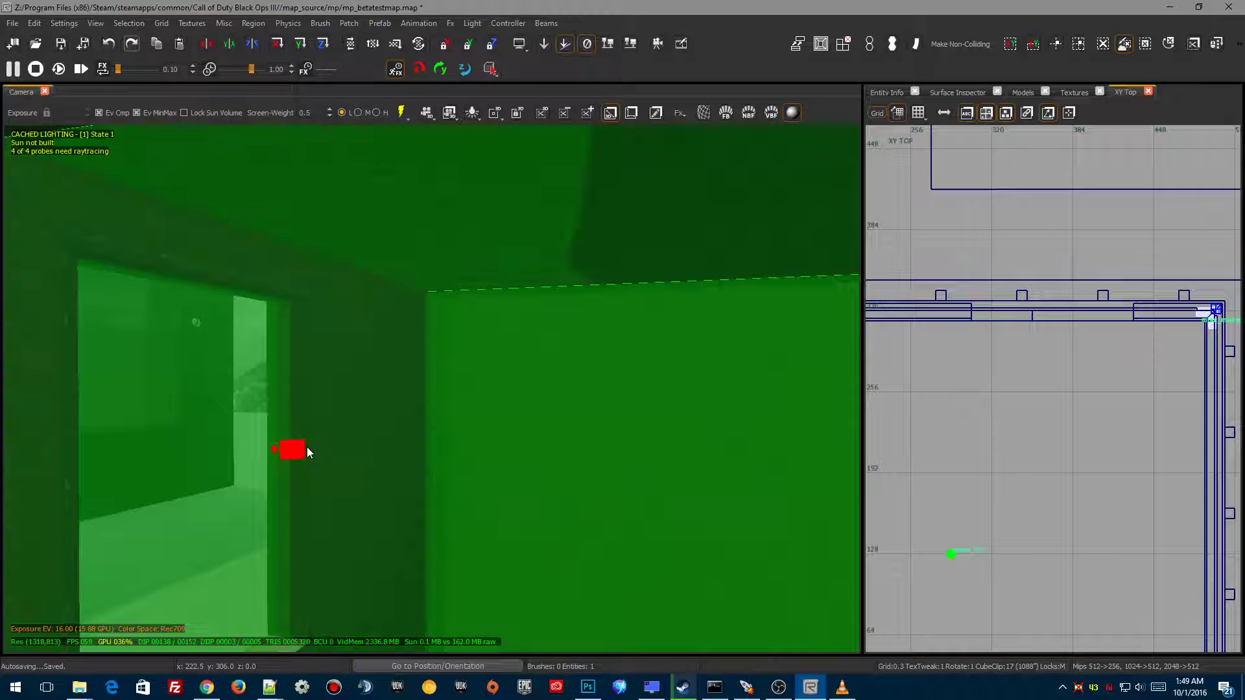
# Step: Extend the back-room volume's positive Y face to the connecting doorway wall and its negative Y face to the opposite wall
pyautogui.moveTo(307, 448); pyautogui.dragTo(487, 493, button='right')
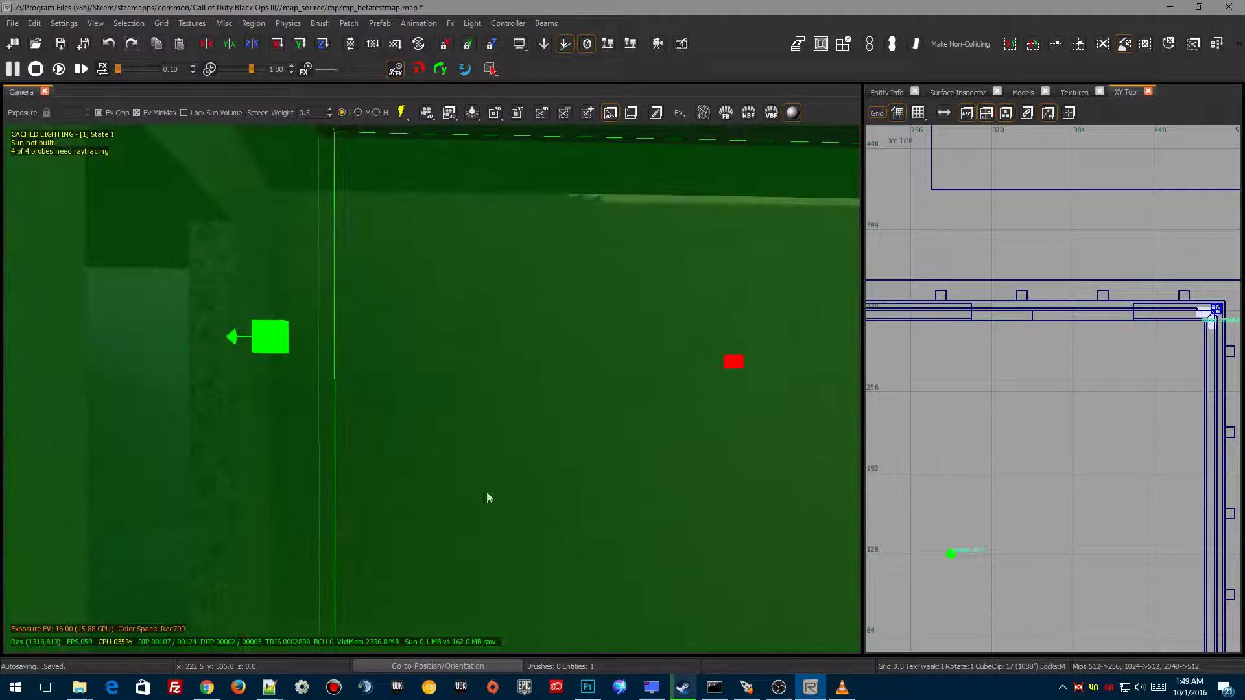
pyautogui.moveTo(268, 348); pyautogui.dragTo(263, 352)
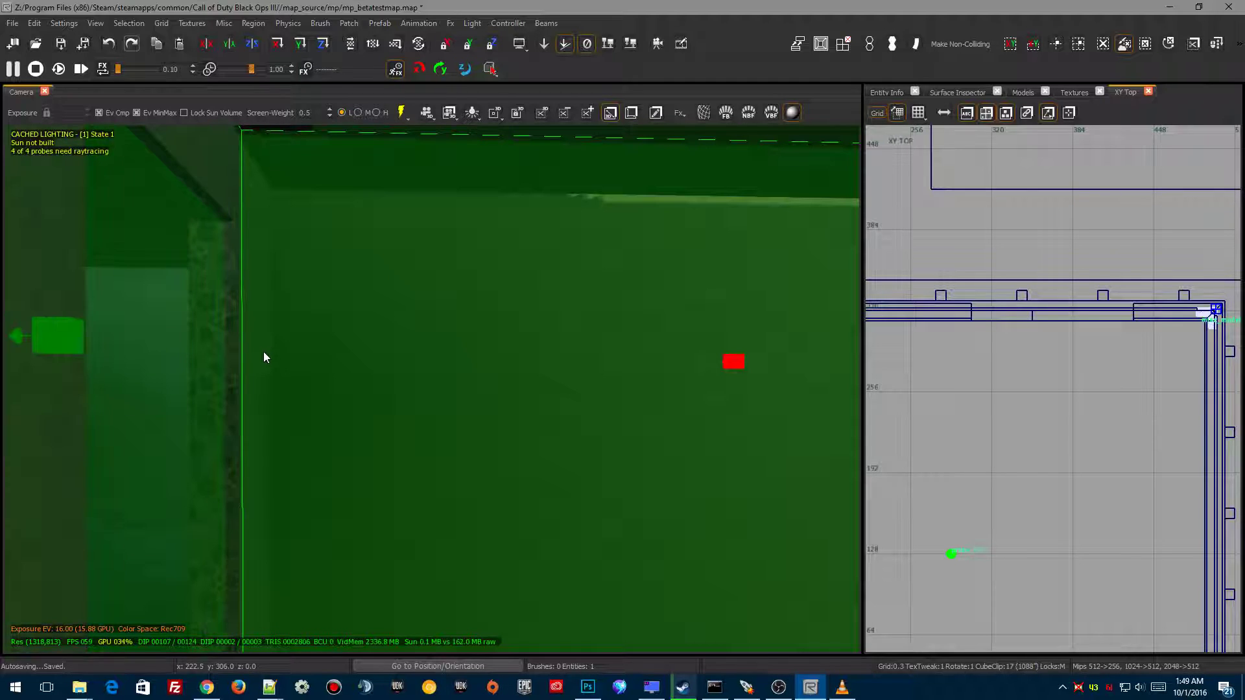
pyautogui.moveTo(264, 352); pyautogui.dragTo(385, 379, button='right')
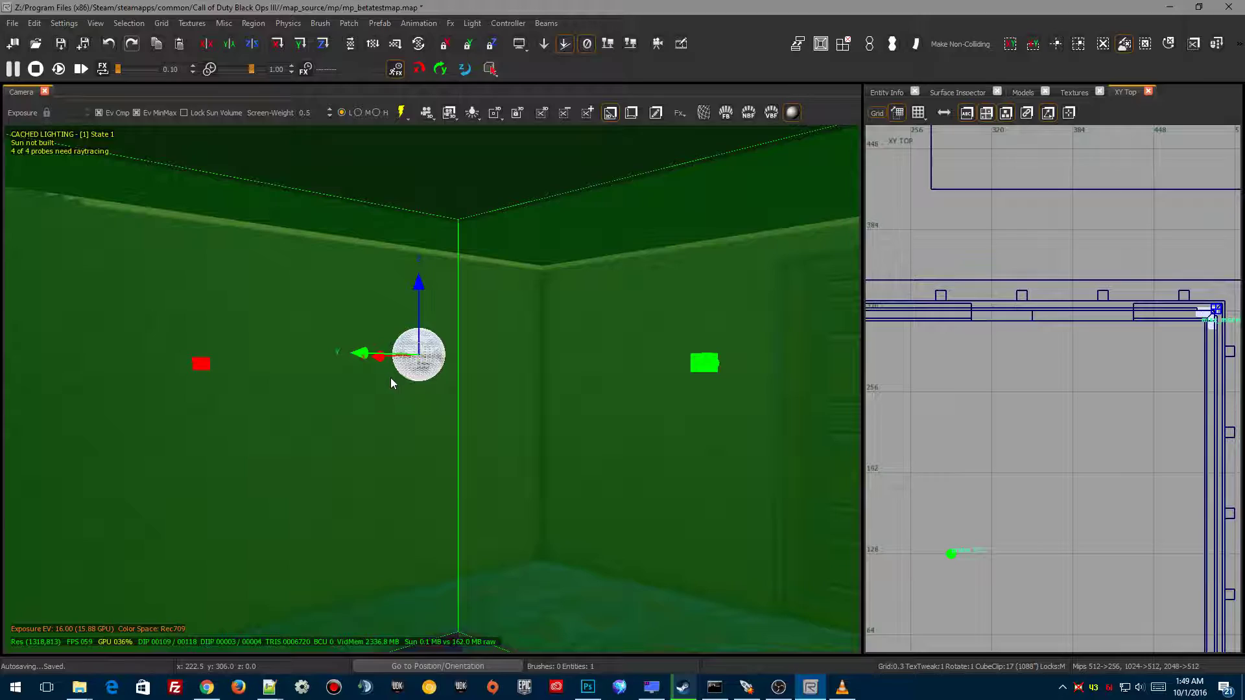
pyautogui.moveTo(390, 378)
pyautogui.mouseDown(button='right')
pyautogui.moveTo(324, 379)
pyautogui.moveTo(415, 377)
pyautogui.mouseUp(button='right')
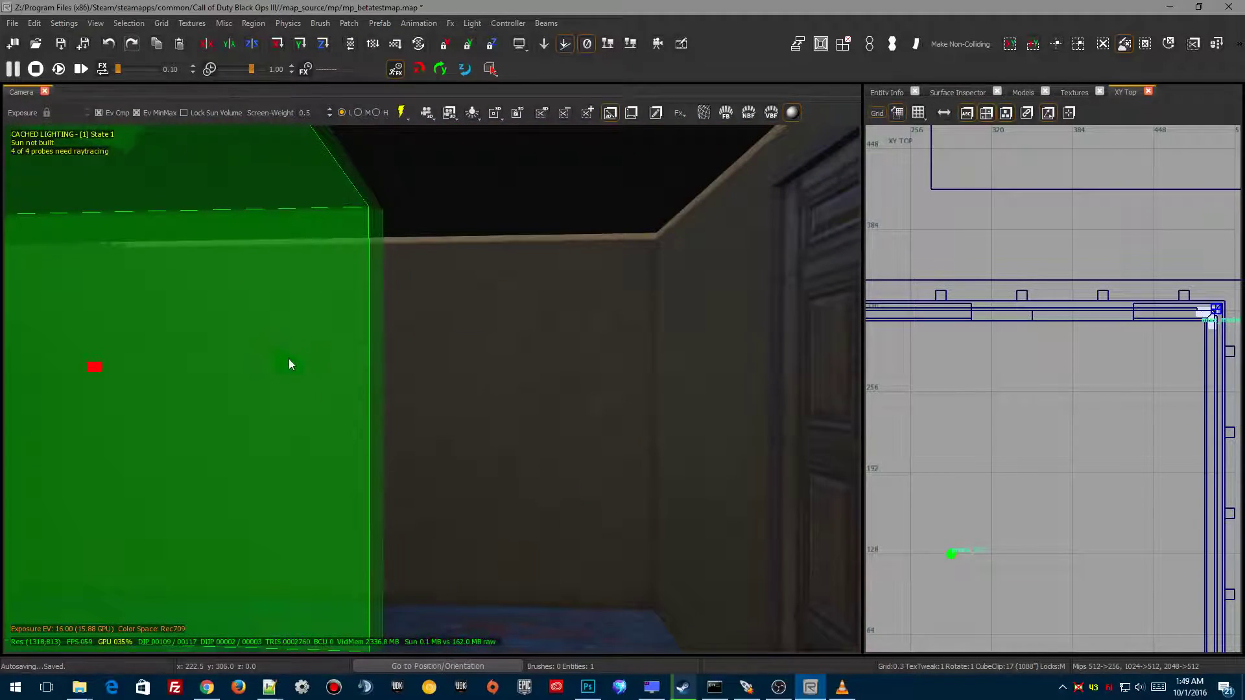
pyautogui.moveTo(290, 359); pyautogui.dragTo(333, 363)
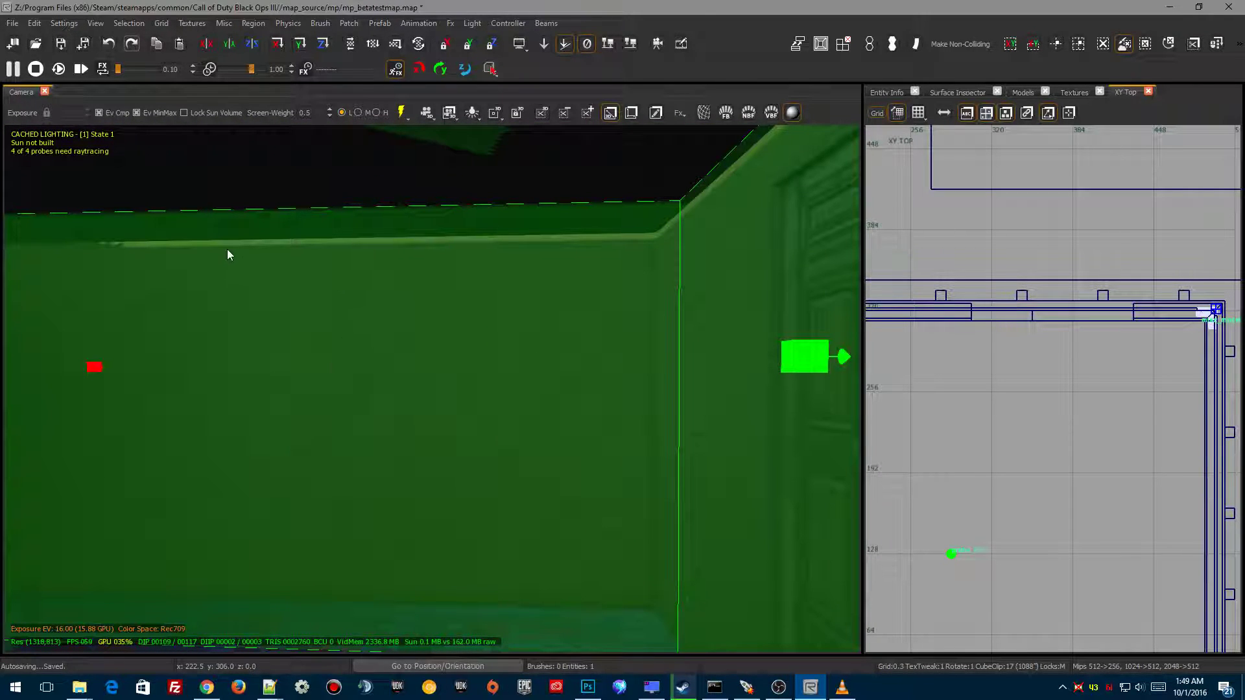
# Step: Fit the back-room volume's positive X face to the side wall and deselect the probe
pyautogui.moveTo(358, 247); pyautogui.dragTo(529, 383, button='right')
pyautogui.press('a')
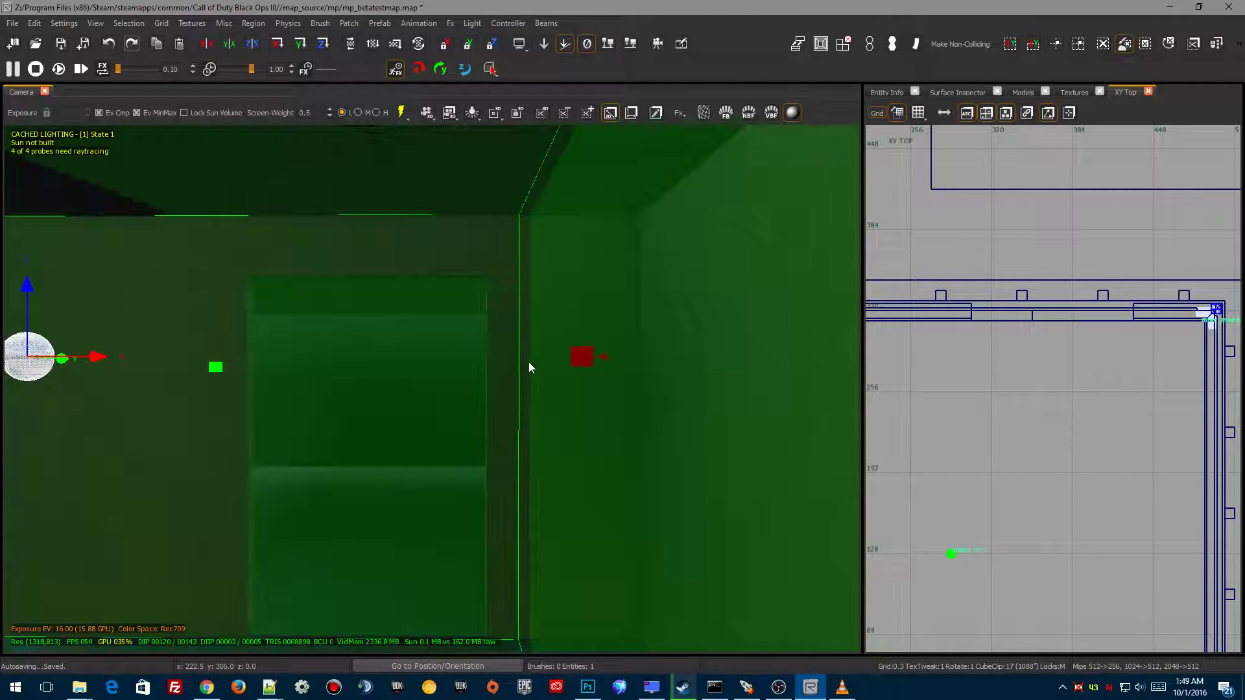
pyautogui.moveTo(541, 370); pyautogui.dragTo(541, 371)
pyautogui.moveTo(539, 389)
pyautogui.mouseDown(button='right')
pyautogui.moveTo(817, 389)
pyautogui.moveTo(486, 392)
pyautogui.moveTo(551, 389)
pyautogui.mouseUp(button='right')
pyautogui.press('s')
pyautogui.moveTo(421, 371); pyautogui.dragTo(523, 442, button='right')
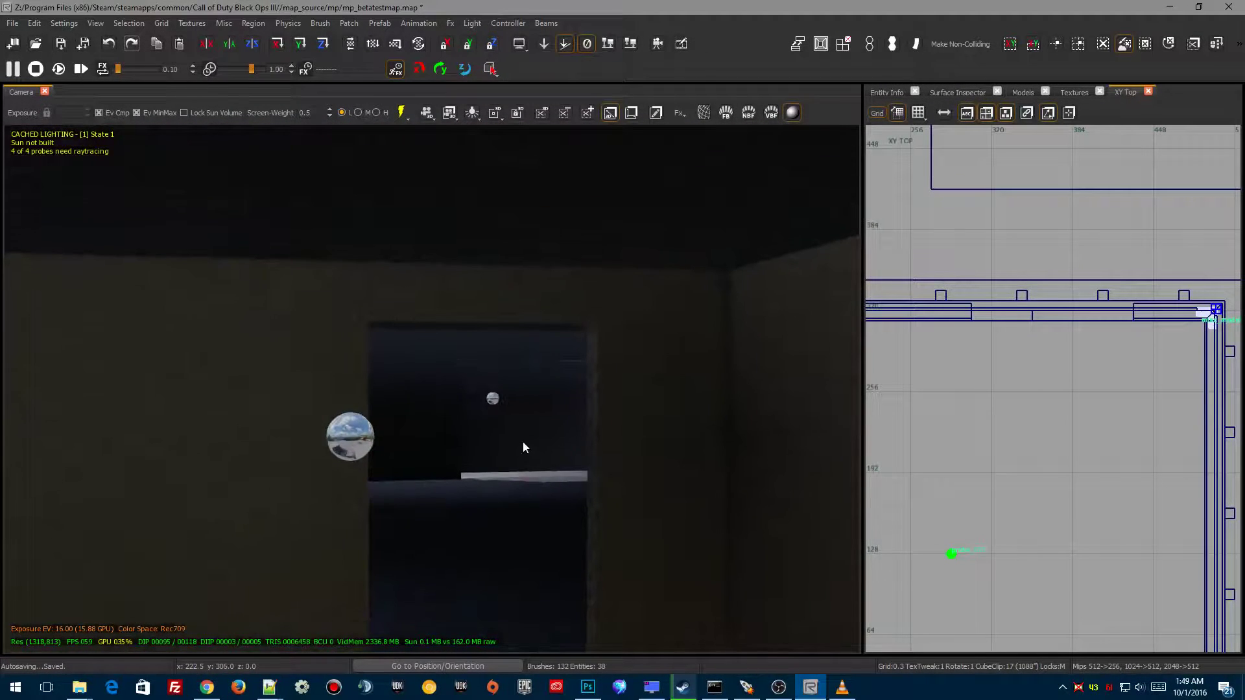
# Step: Examine the probe placement in the back room and the adjoining ground-floor room
pyautogui.scroll(1, 410, 439)
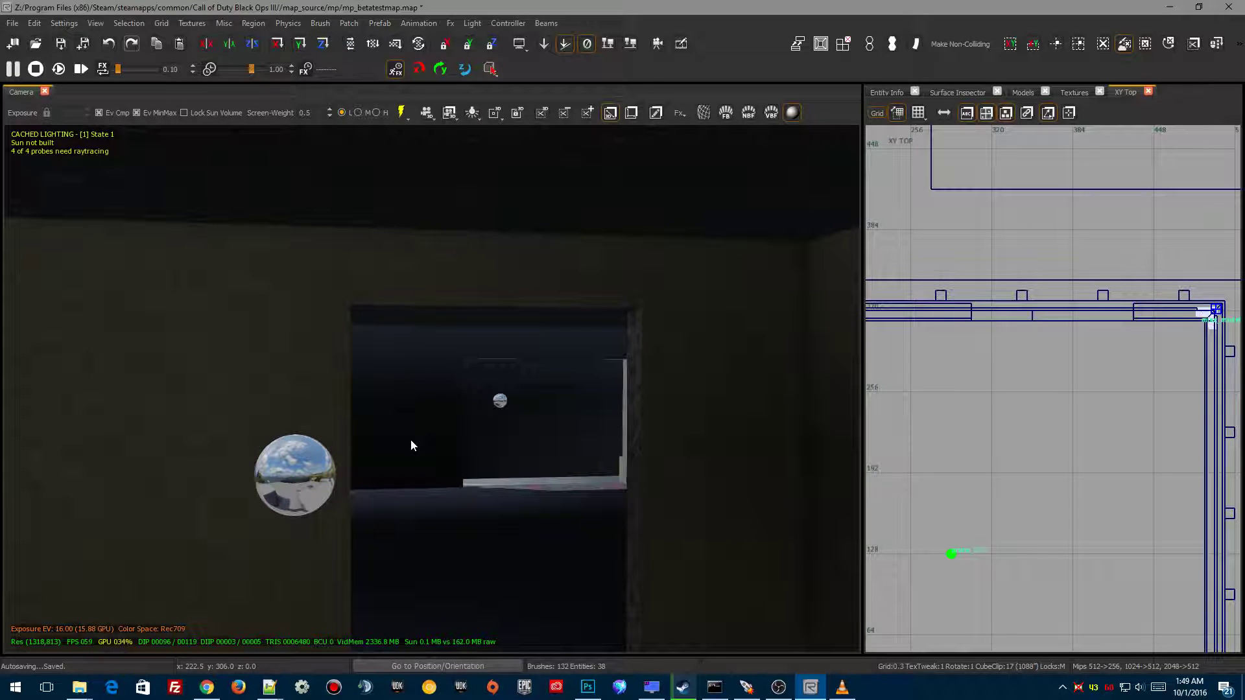
pyautogui.press('s')
pyautogui.moveTo(411, 439); pyautogui.dragTo(433, 465, button='right')
pyautogui.press('w')
pyautogui.press('s')
pyautogui.press('s')
pyautogui.press('w')
pyautogui.press('s')
pyautogui.press('w')
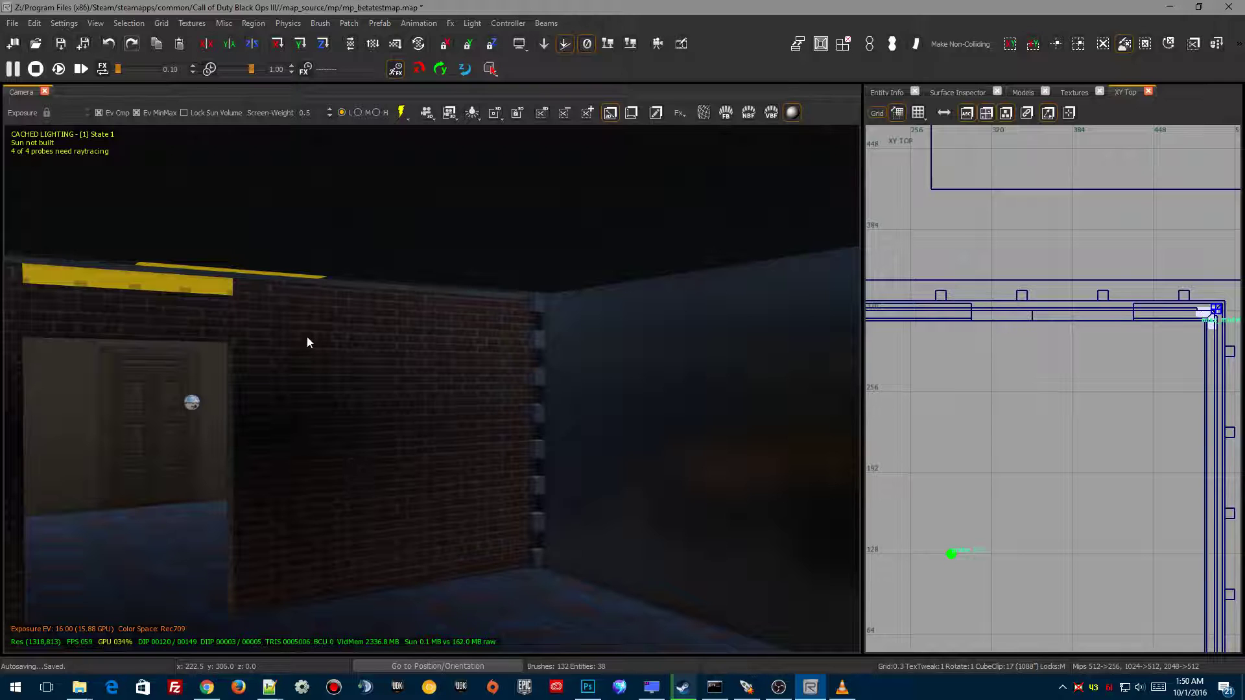
pyautogui.moveTo(308, 342); pyautogui.dragTo(419, 533, button='right')
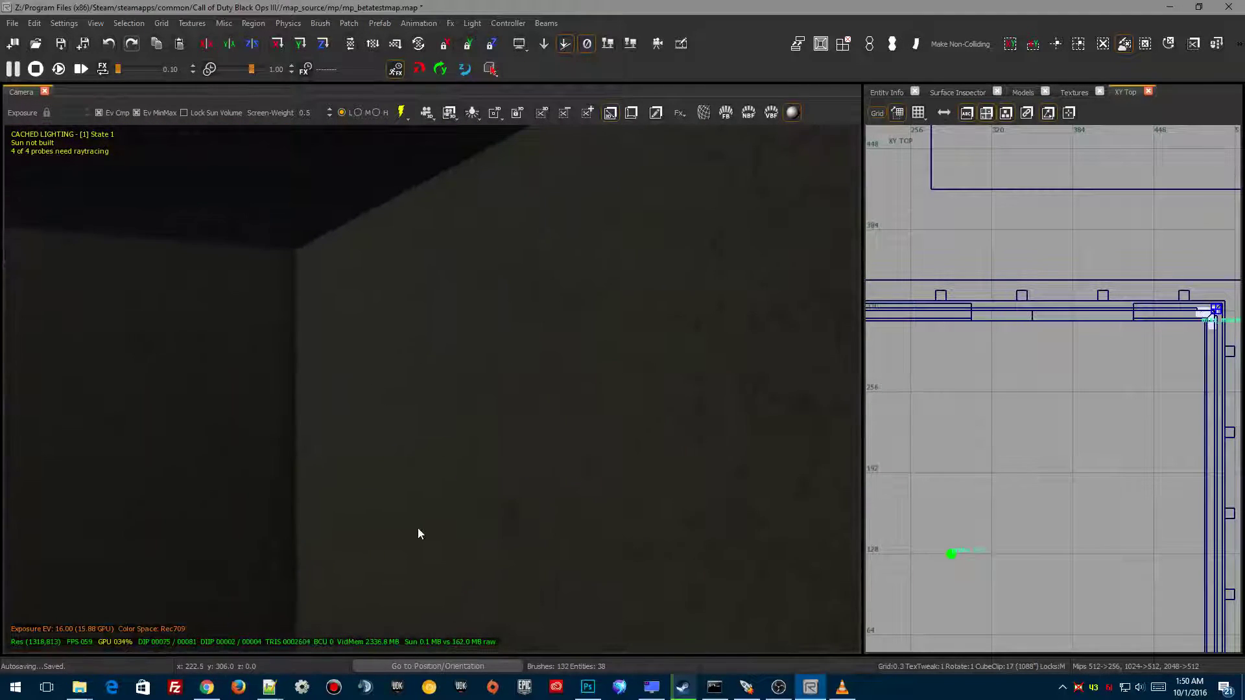
# Step: Add a reflection probe on the ground in the outdoor alley between the brick building and the angled grey block
pyautogui.moveTo(517, 490); pyautogui.dragTo(499, 473, button='right')
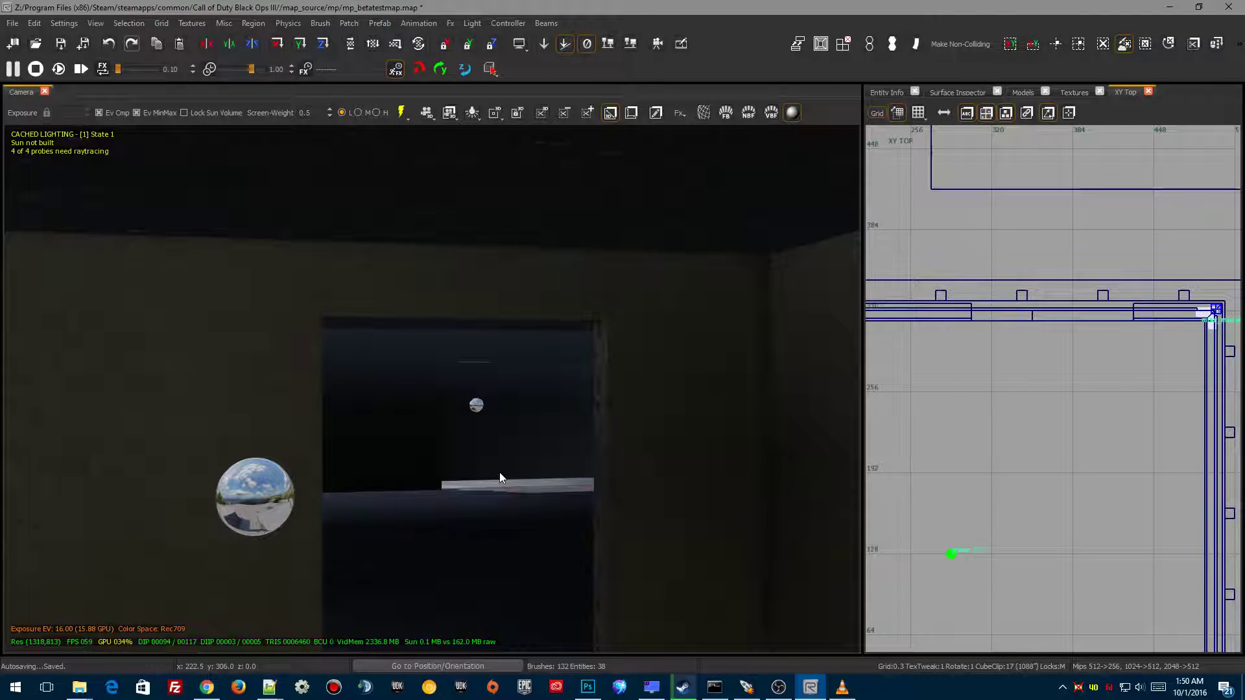
pyautogui.moveTo(407, 418); pyautogui.dragTo(415, 375, button='right')
pyautogui.rightClick(410, 488)
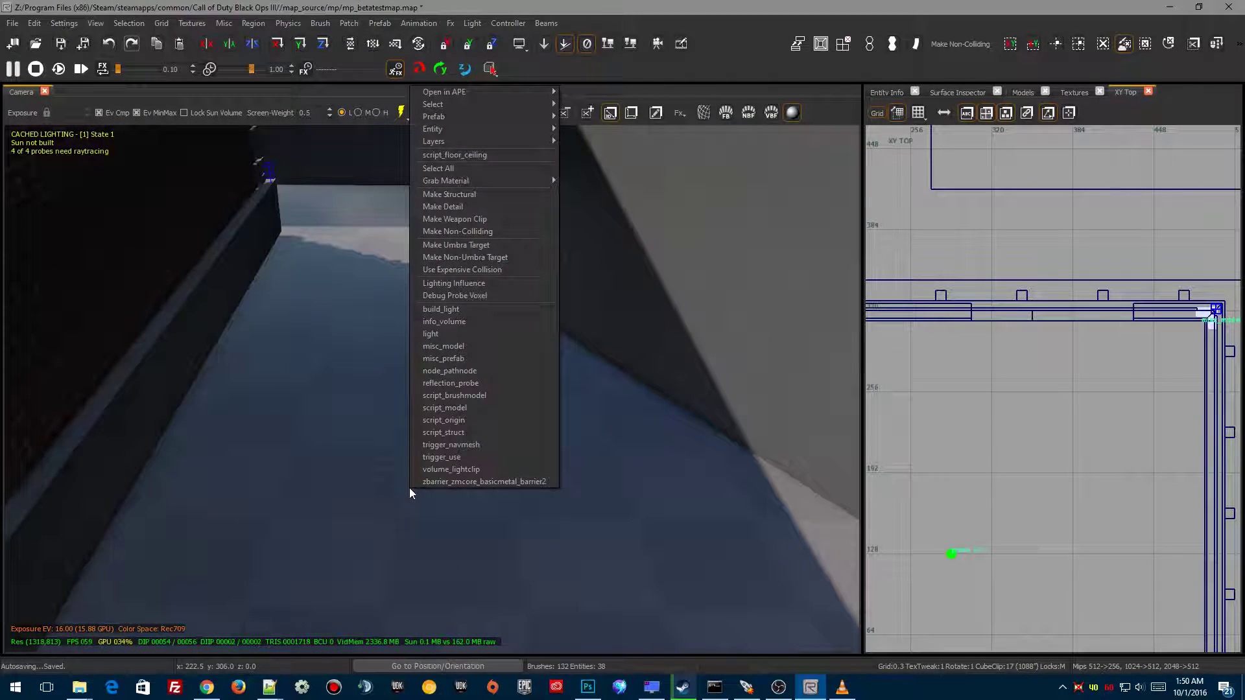
pyautogui.click(443, 385)
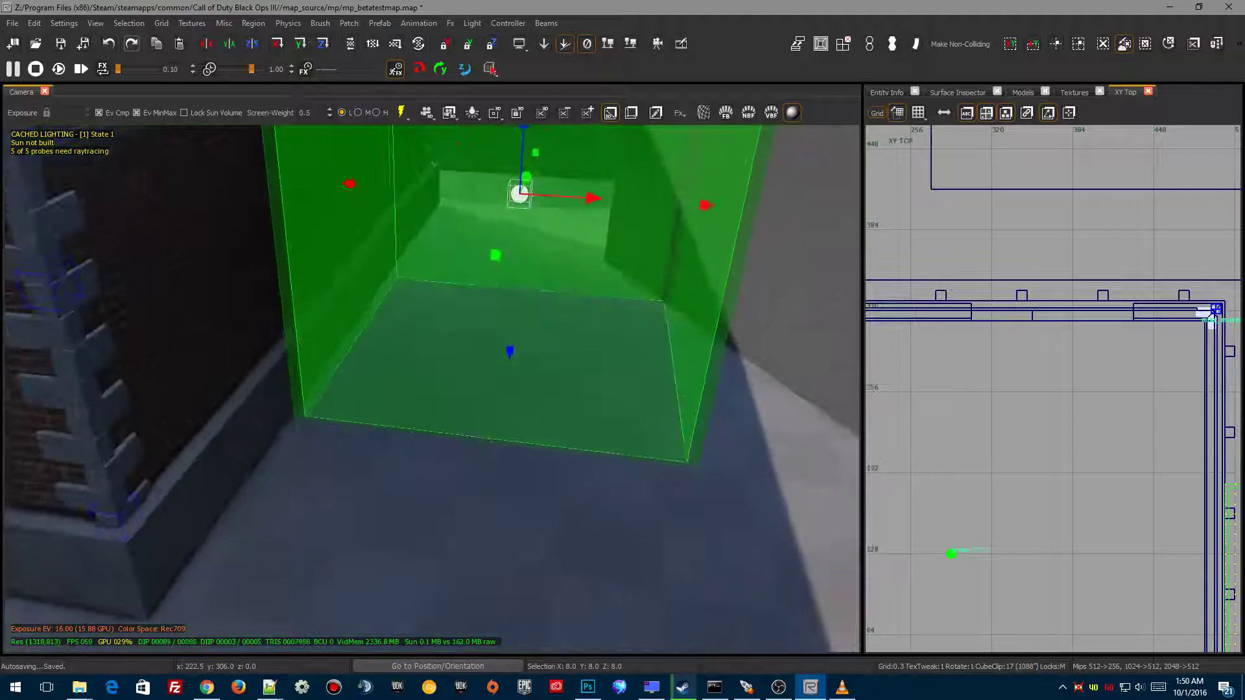
# Step: Extend the alley probe volume's negative X face to the brick wall and its positive X face into the angled block
pyautogui.moveTo(437, 481); pyautogui.dragTo(437, 482, button='right')
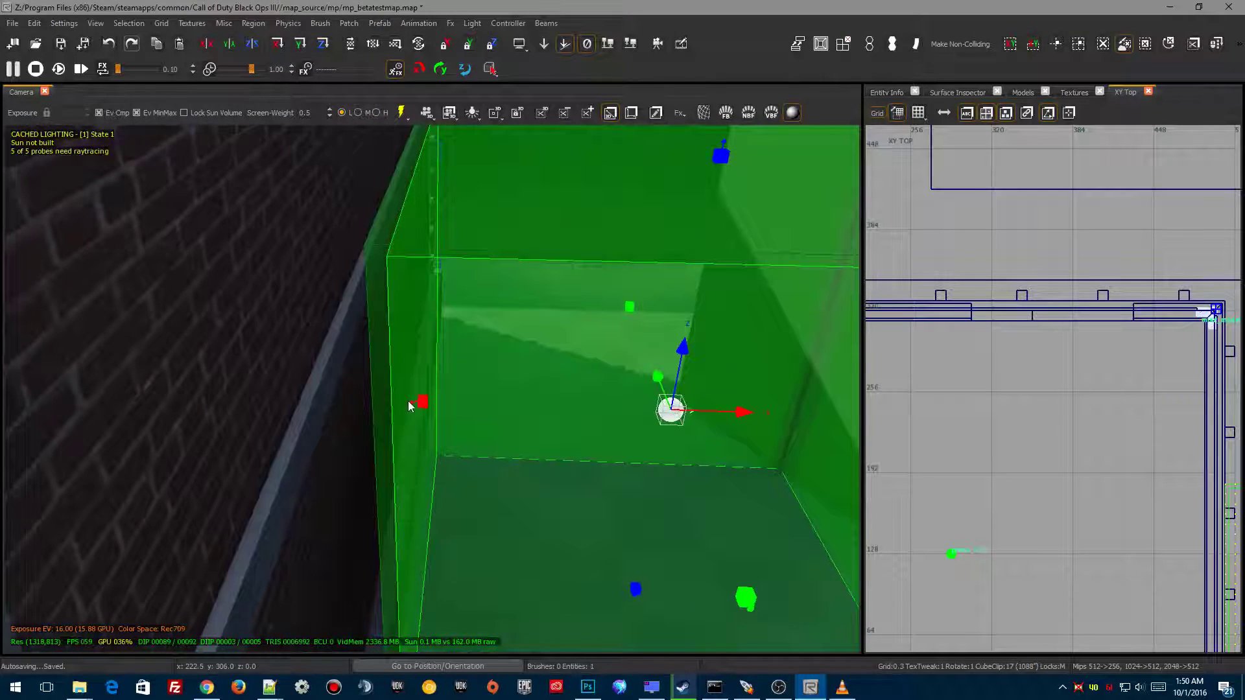
pyautogui.moveTo(420, 402); pyautogui.dragTo(415, 401)
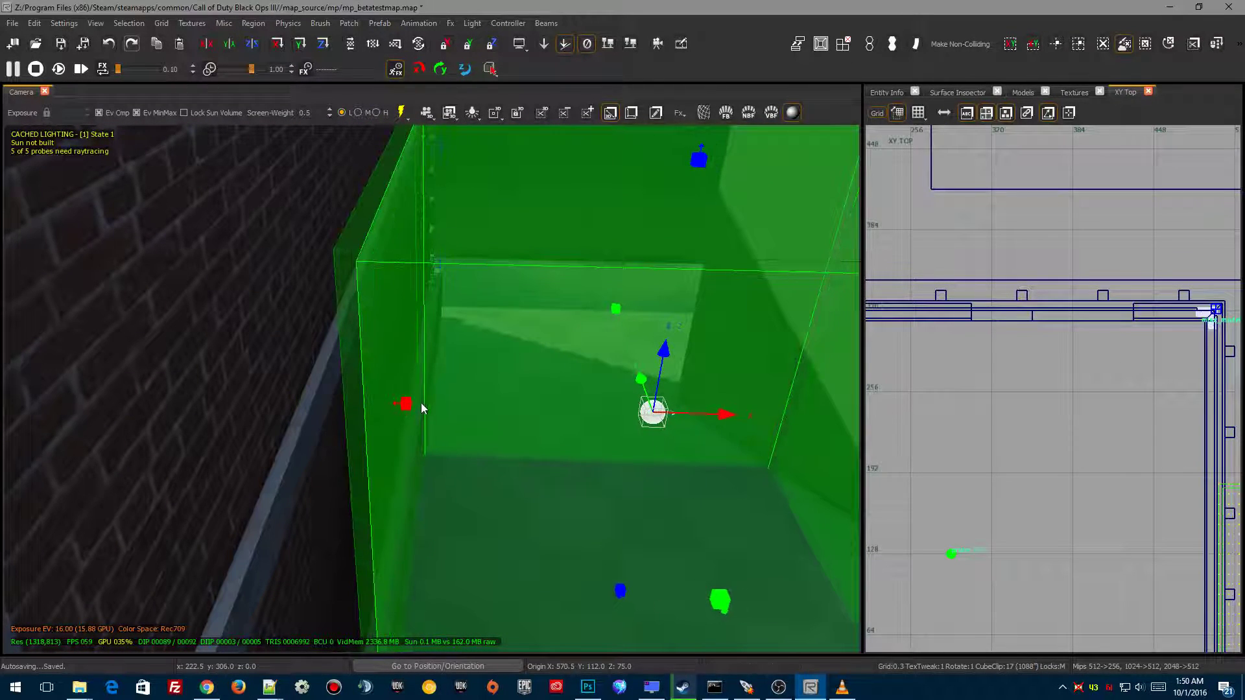
pyautogui.hotkey('ctrl', 'z')
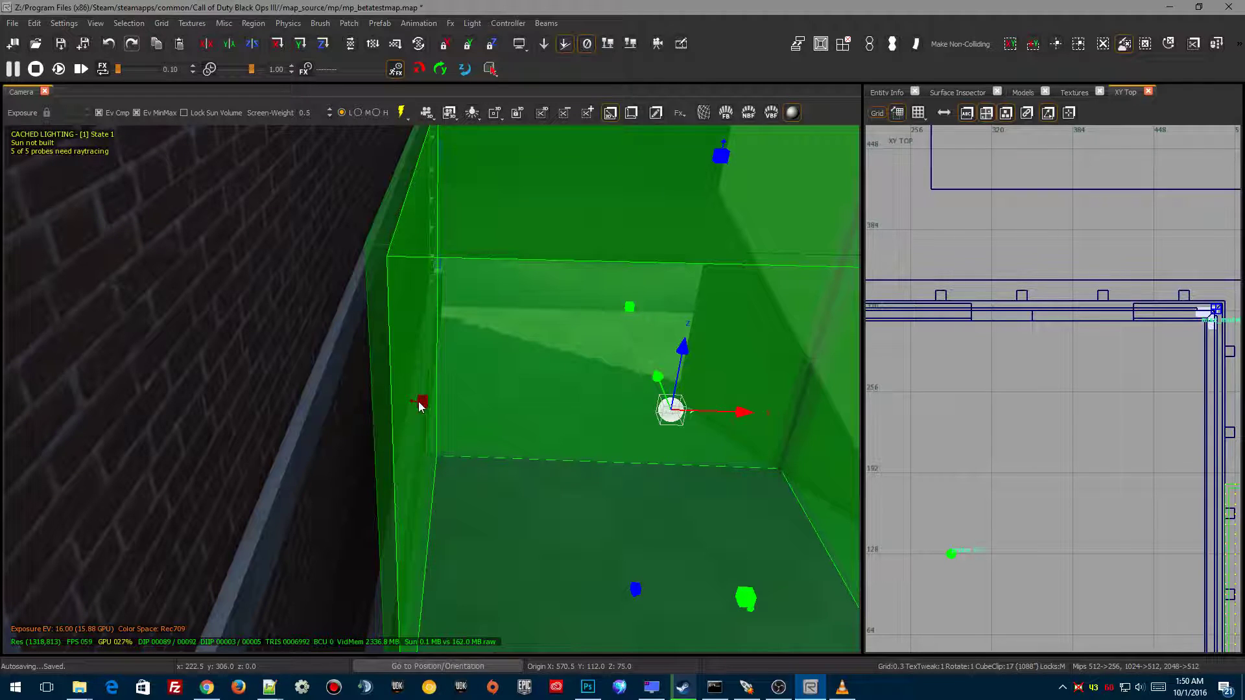
pyautogui.moveTo(421, 402); pyautogui.dragTo(409, 406)
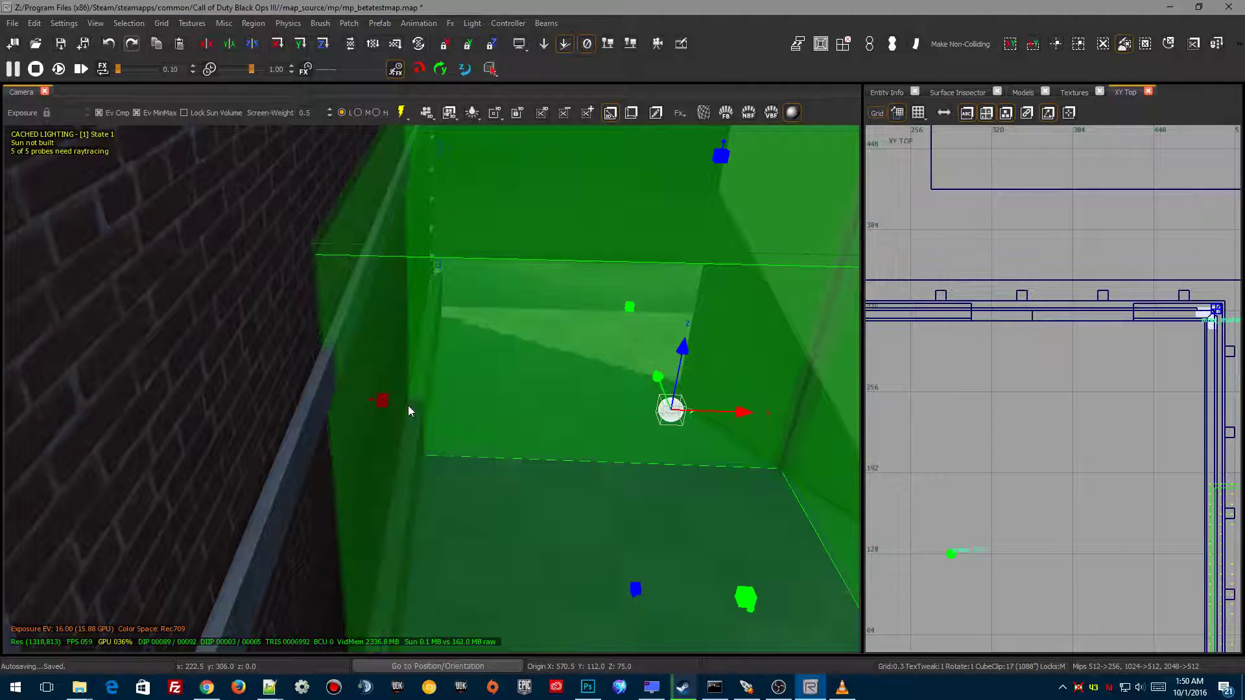
pyautogui.moveTo(408, 406); pyautogui.dragTo(383, 447, button='right')
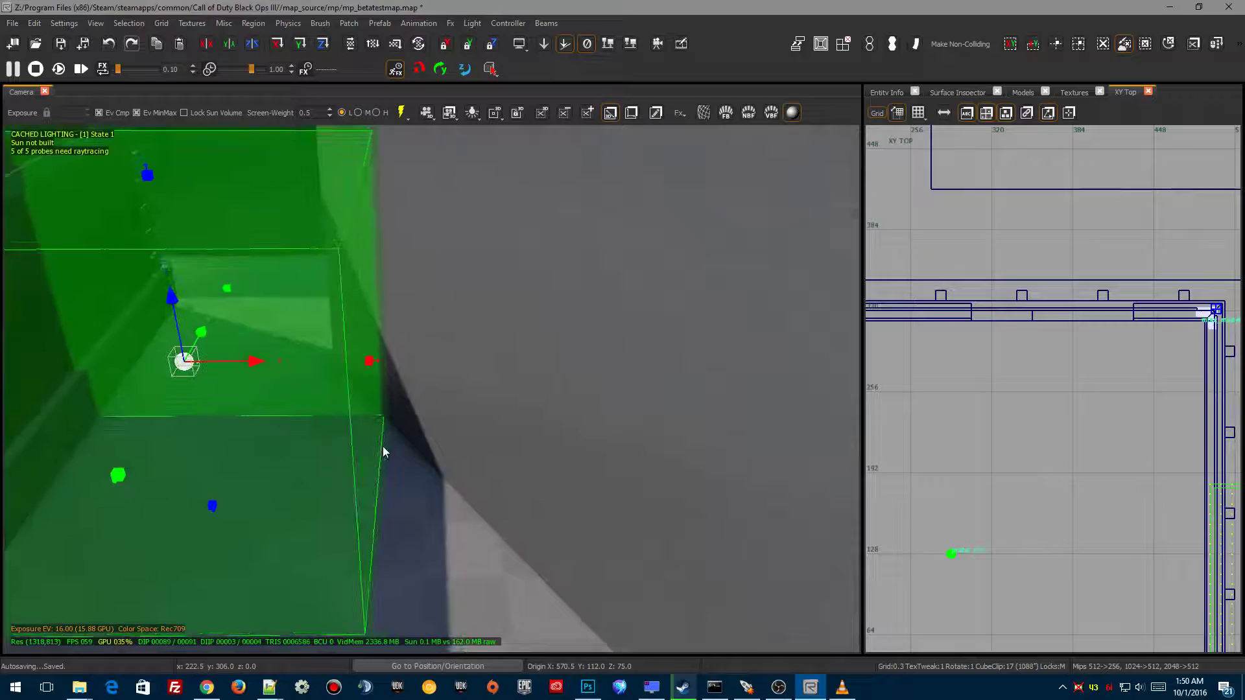
pyautogui.moveTo(368, 361); pyautogui.dragTo(444, 388)
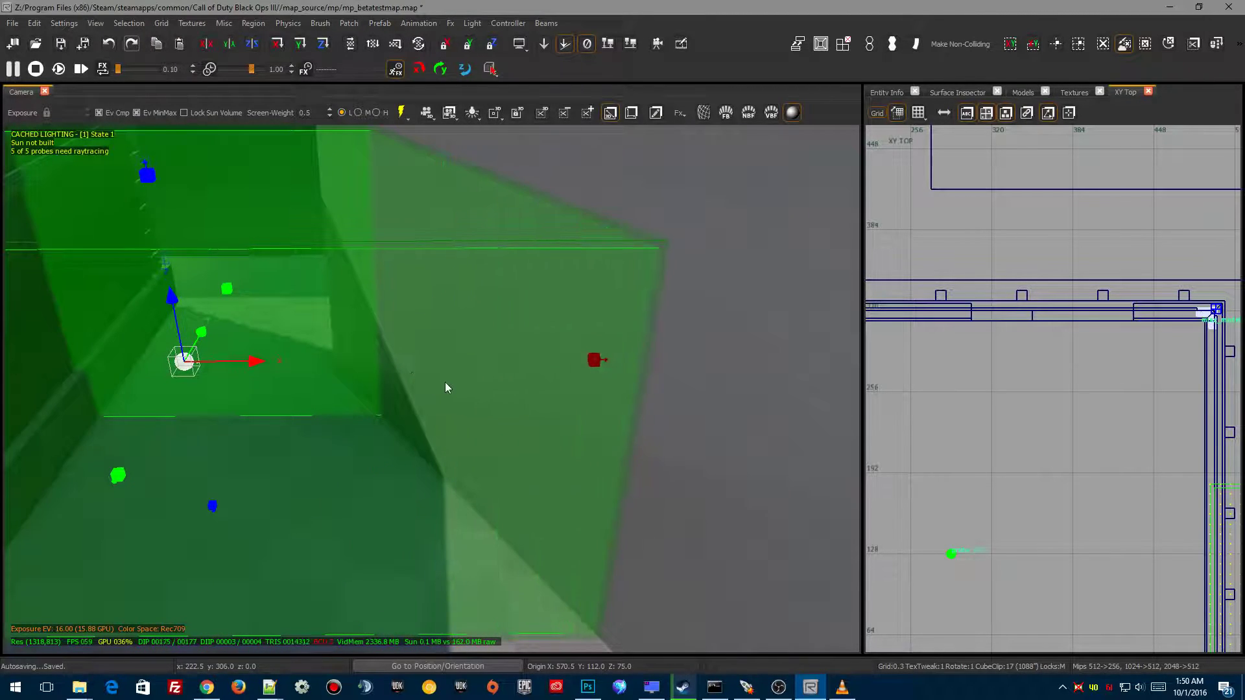
pyautogui.moveTo(446, 383); pyautogui.dragTo(422, 402, button='right')
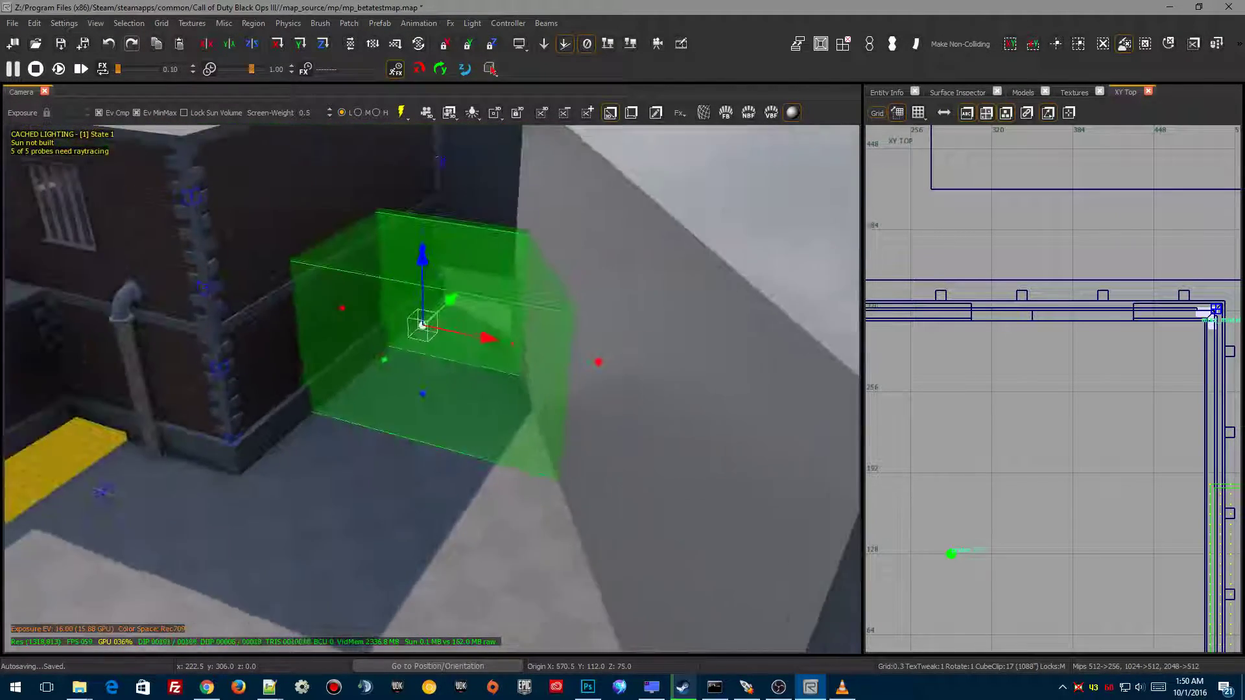
# Step: Extend the alley volume's negative Y face past the building corner to cover the open ground in front of the alley
pyautogui.moveTo(438, 447); pyautogui.dragTo(682, 483, button='right')
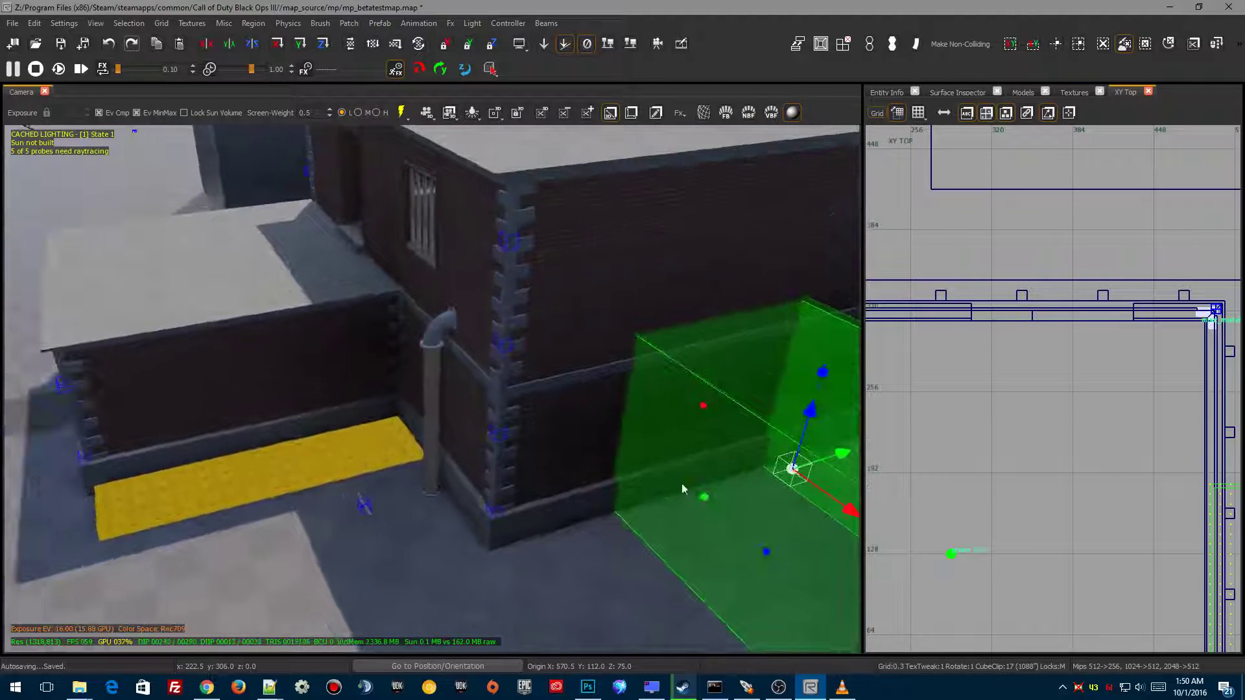
pyautogui.moveTo(704, 497); pyautogui.dragTo(537, 583)
pyautogui.moveTo(490, 590); pyautogui.dragTo(425, 480, button='right')
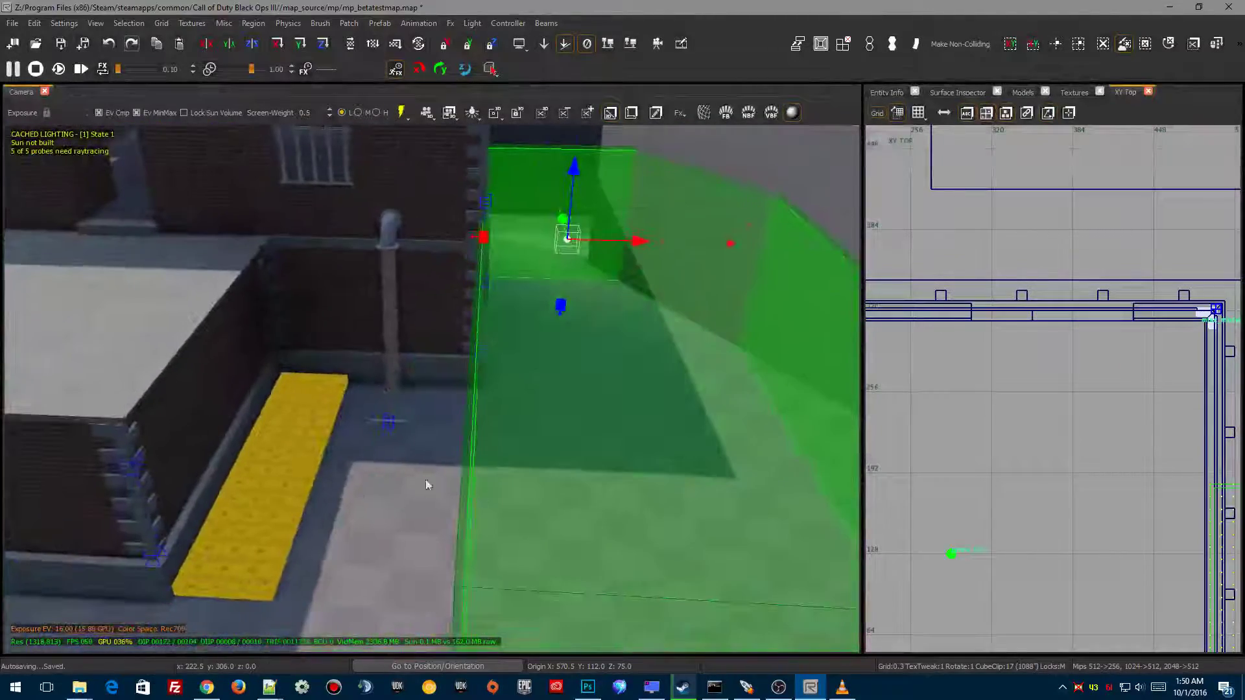
pyautogui.moveTo(452, 367); pyautogui.dragTo(249, 332, button='right')
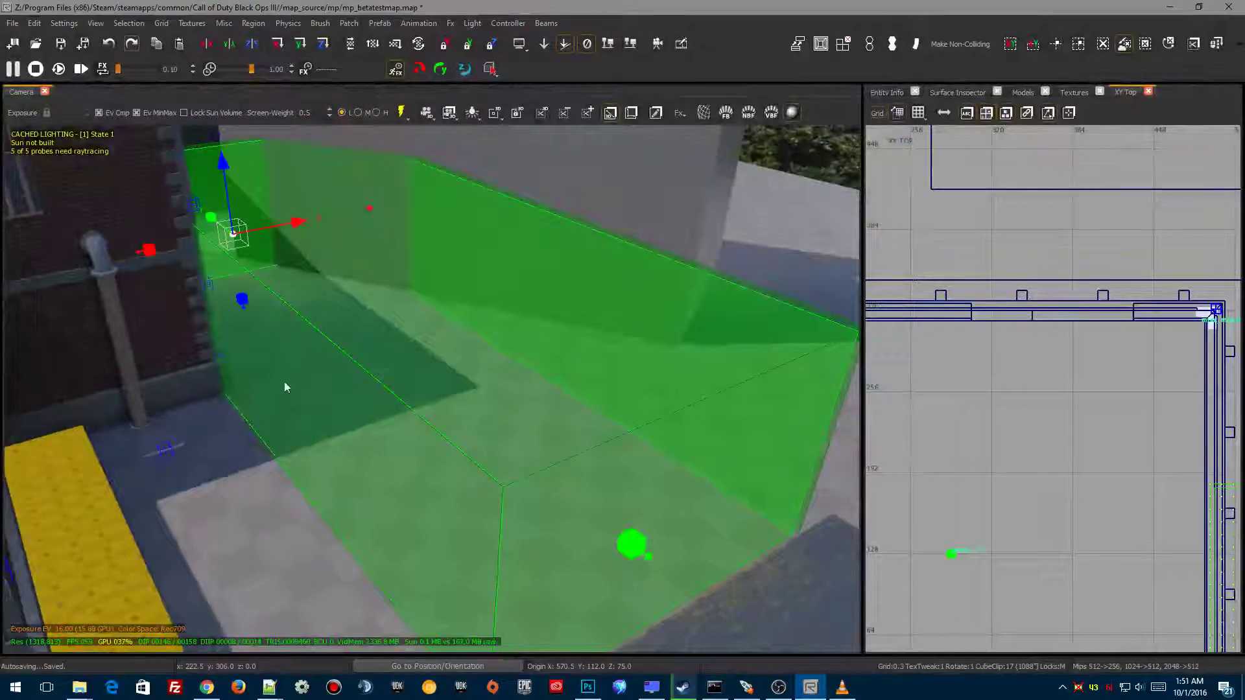
pyautogui.moveTo(286, 387); pyautogui.dragTo(208, 389, button='right')
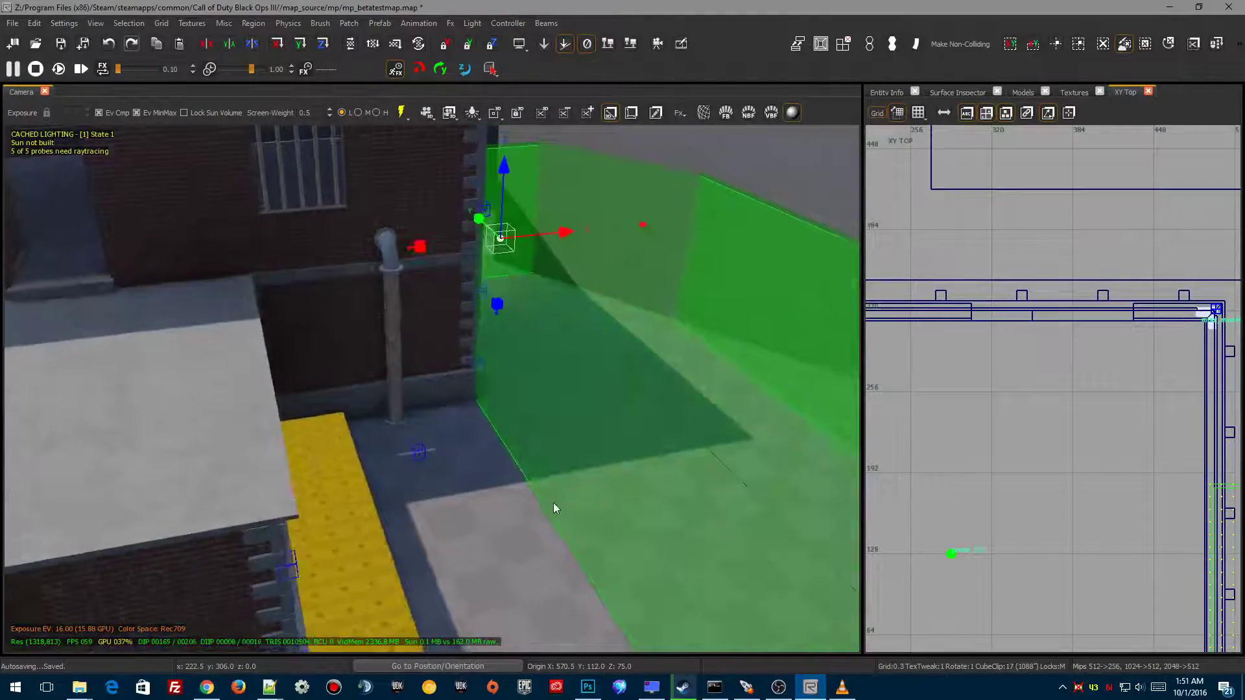
pyautogui.moveTo(554, 503); pyautogui.dragTo(583, 525, button='right')
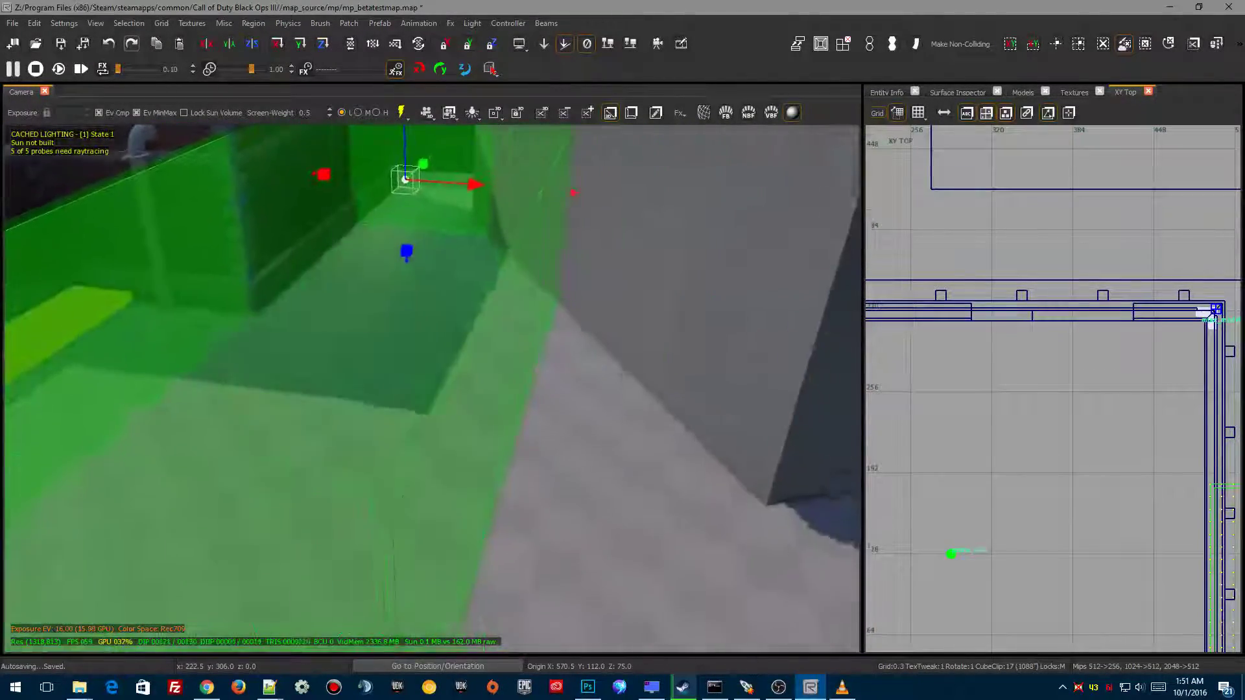
# Step: Extend the alley volume's positive X face out to the near corner of the angled block
pyautogui.moveTo(571, 242); pyautogui.dragTo(593, 245, button='right')
pyautogui.moveTo(548, 188); pyautogui.dragTo(636, 311)
pyautogui.moveTo(635, 311); pyautogui.dragTo(674, 308, button='right')
pyautogui.moveTo(598, 206); pyautogui.dragTo(599, 206)
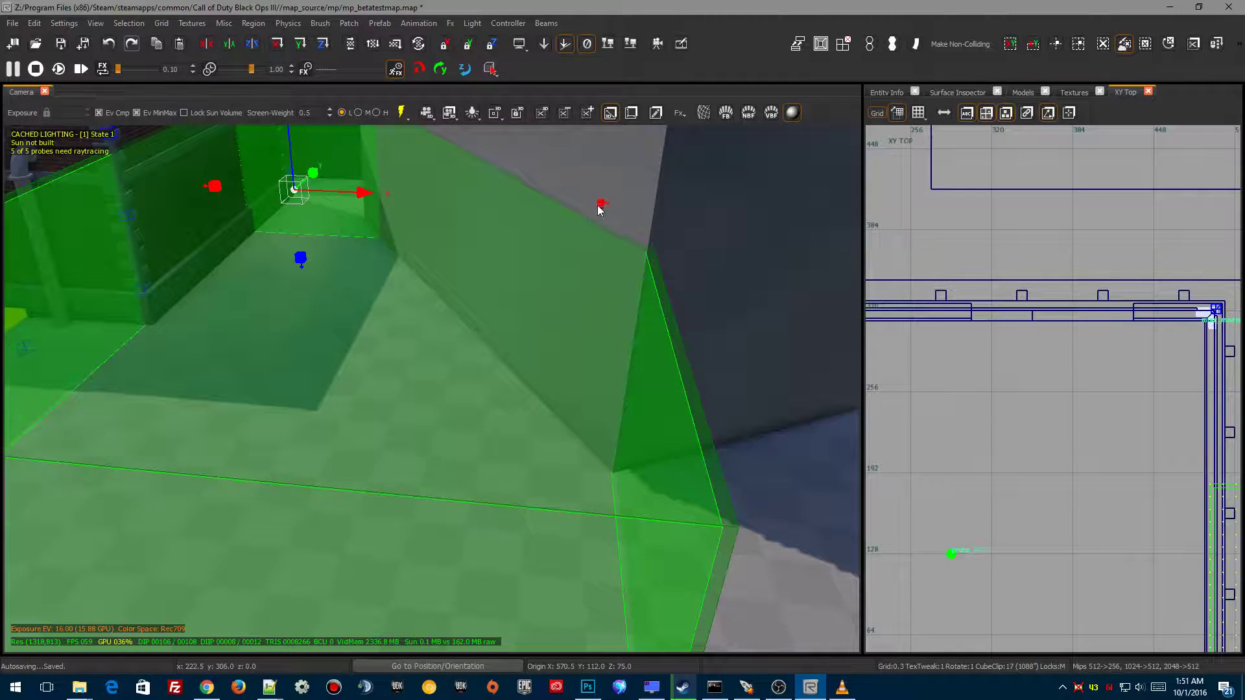
# Step: Convert the alley probe from its box volume with the Convert Probe to/from Box command
pyautogui.moveTo(633, 401); pyautogui.dragTo(535, 378, button='right')
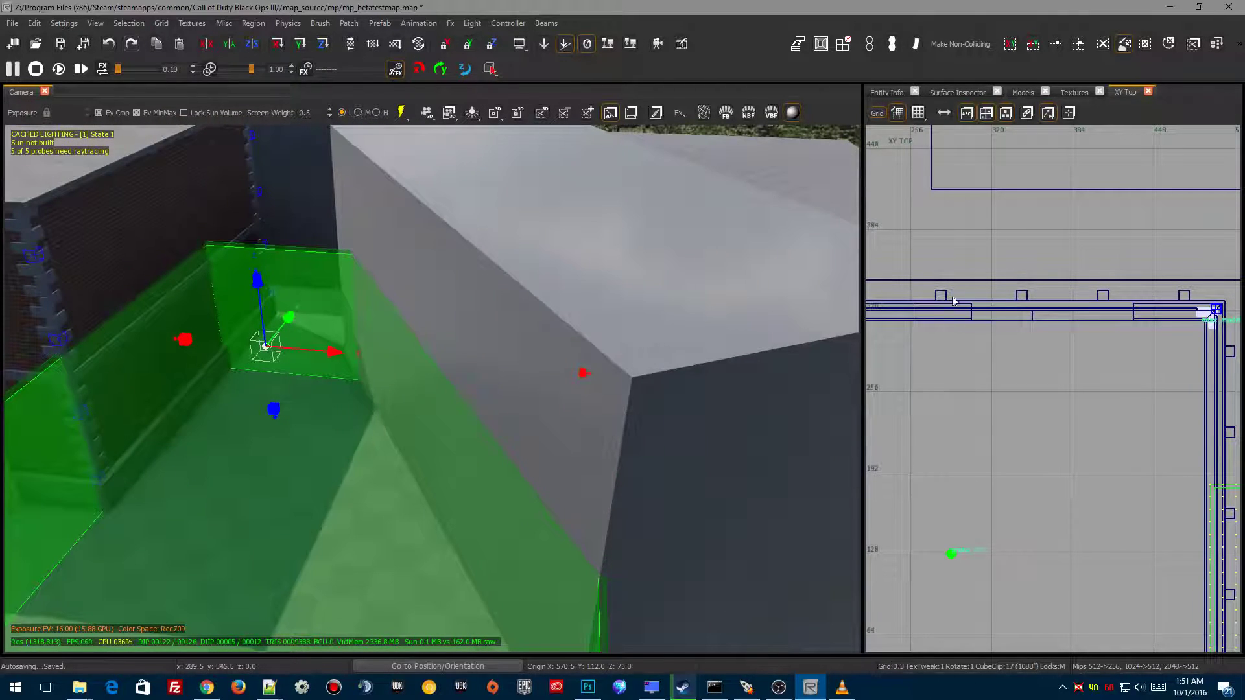
pyautogui.scroll(-10, 968, 393)
pyautogui.moveTo(999, 416); pyautogui.dragTo(975, 364, button='right')
pyautogui.scroll(5, 956, 387)
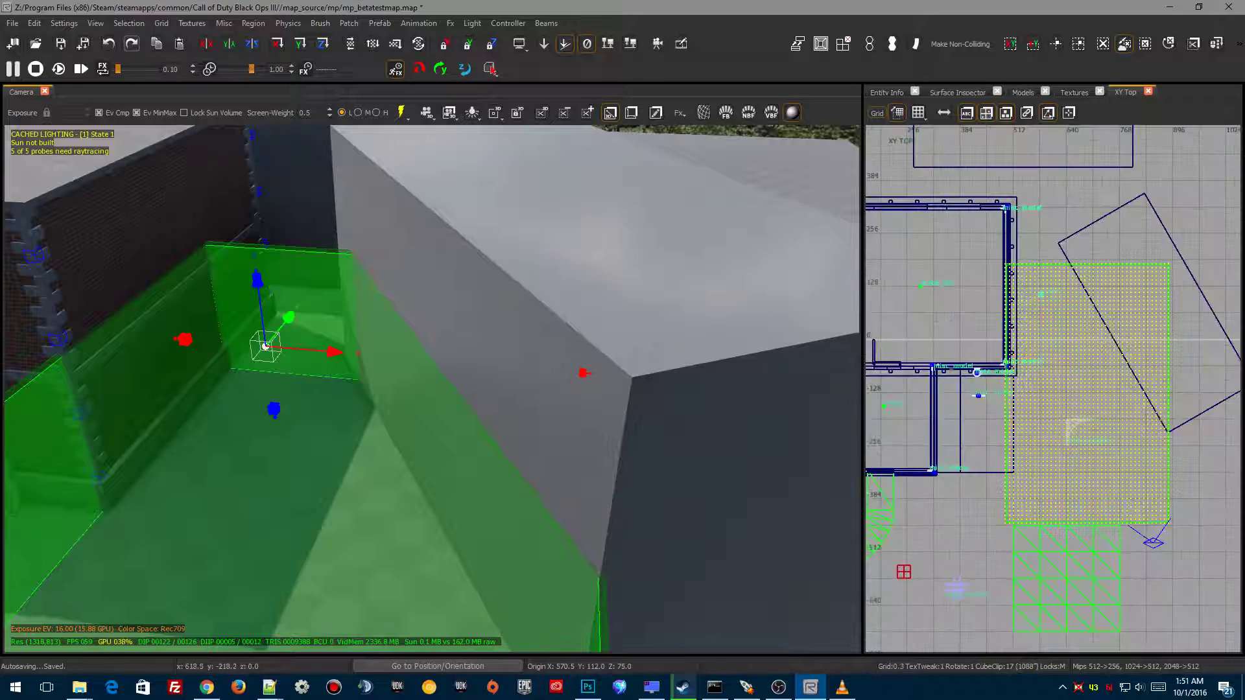
pyautogui.moveTo(1057, 430); pyautogui.dragTo(992, 475, button='right')
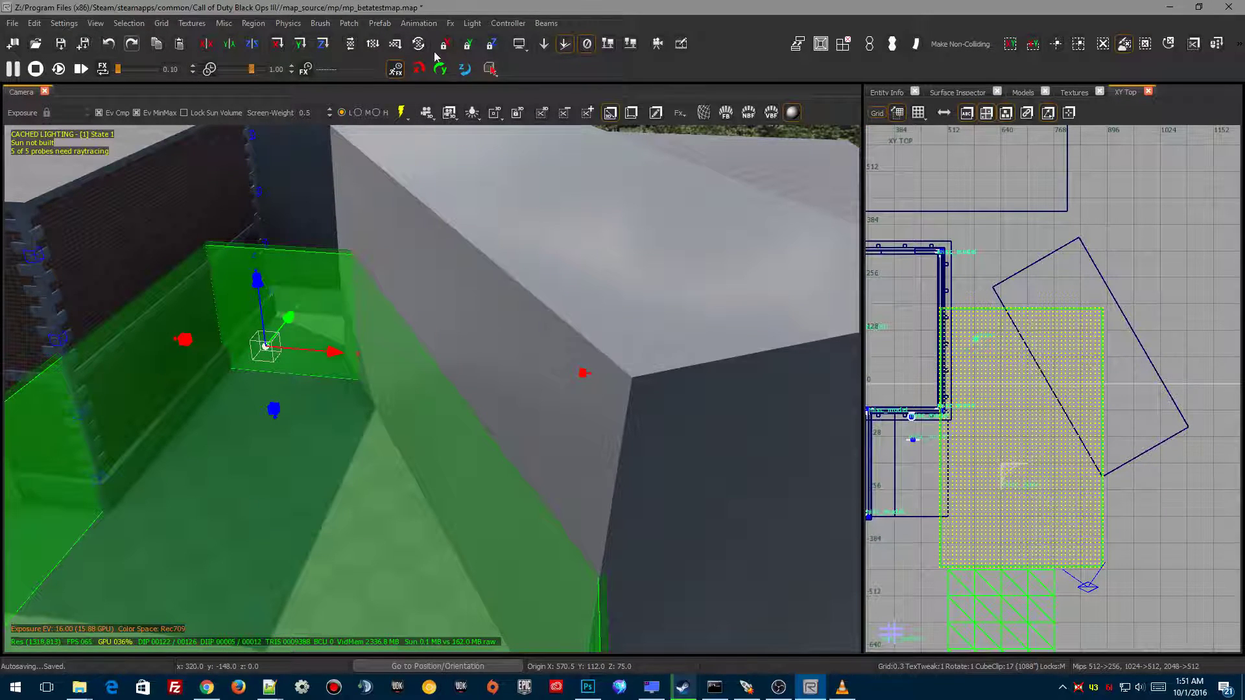
pyautogui.click(473, 25)
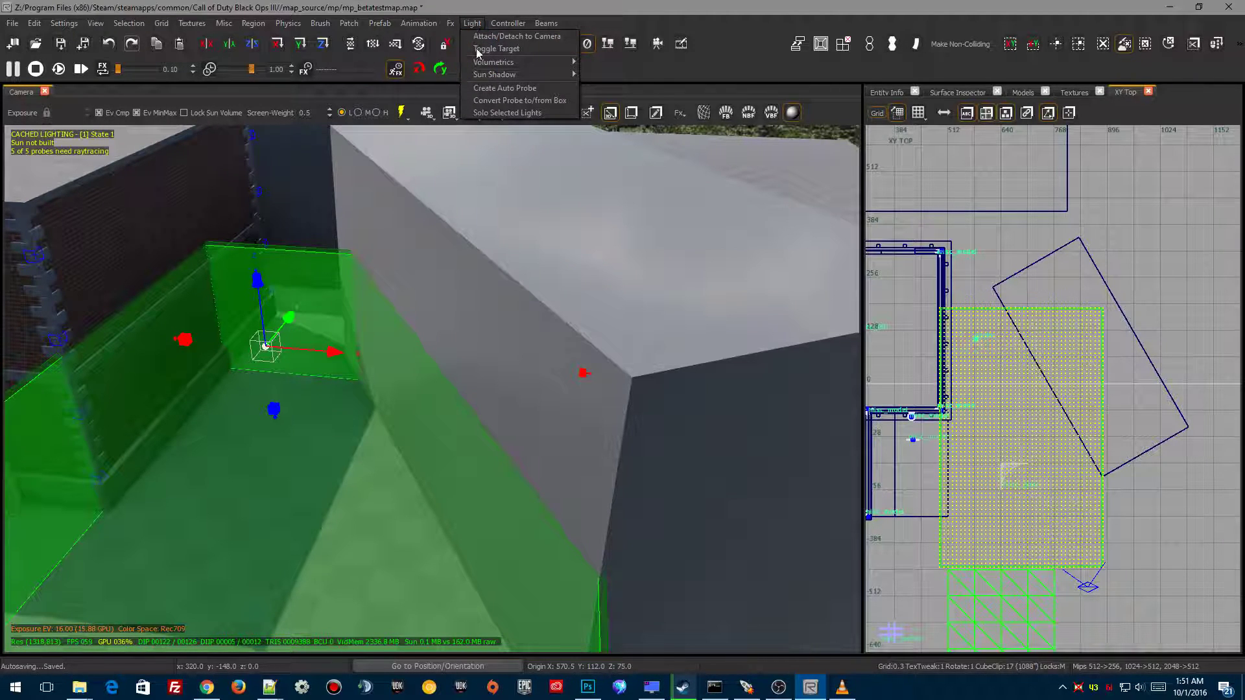
pyautogui.click(506, 101)
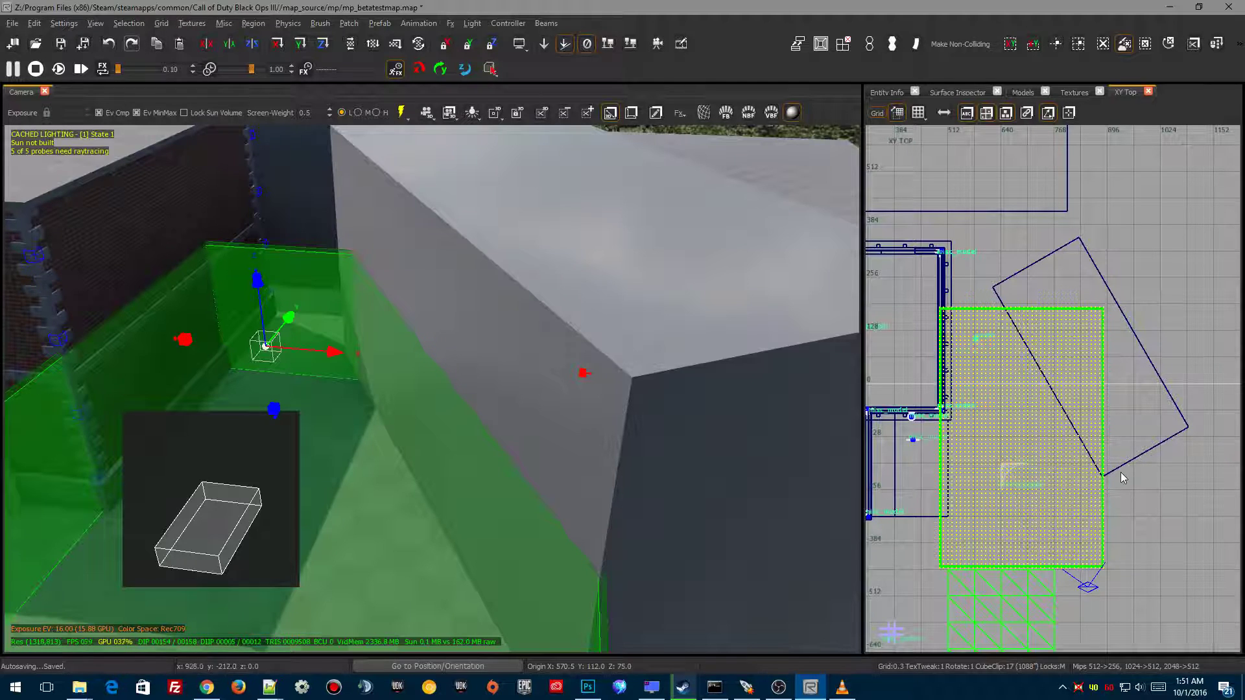
# Step: Clip the alley probe volume along the angled block's alley-facing side, removing the part inside the block, and deselect the probe
pyautogui.moveTo(1108, 485); pyautogui.dragTo(976, 259)
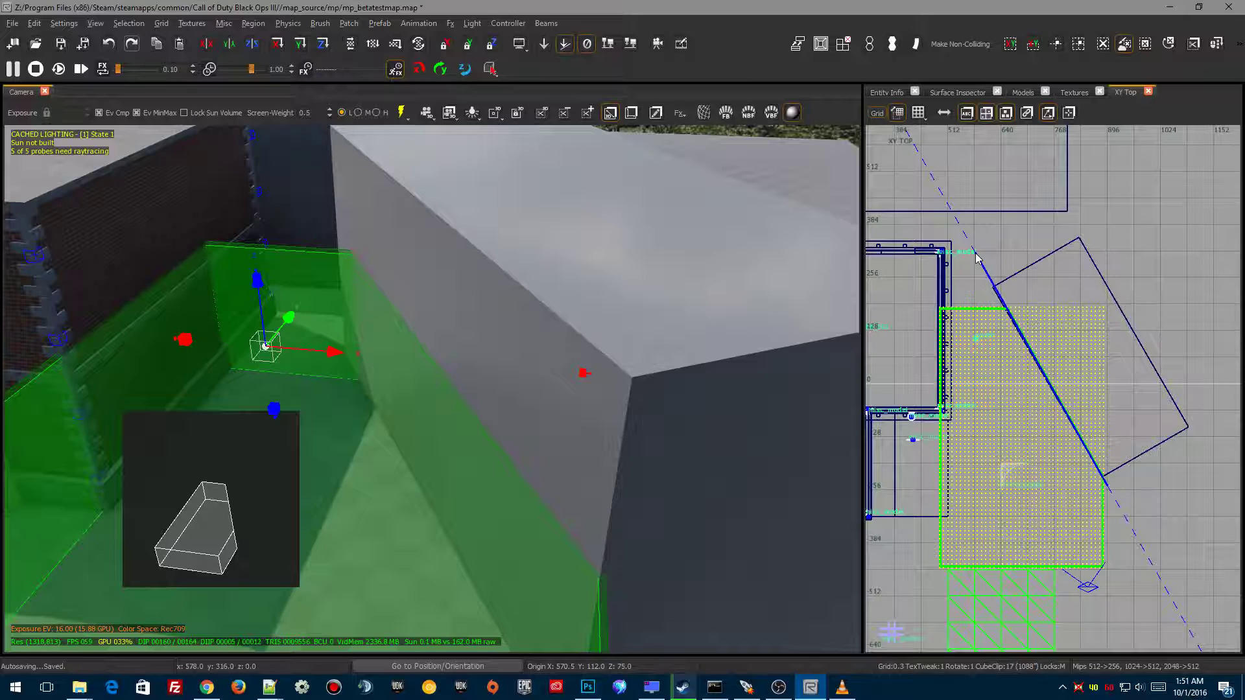
pyautogui.press('Return')
pyautogui.moveTo(588, 519)
pyautogui.mouseDown(button='right')
pyautogui.moveTo(518, 509)
pyautogui.moveTo(542, 532)
pyautogui.moveTo(700, 571)
pyautogui.moveTo(286, 431)
pyautogui.mouseUp(button='right')
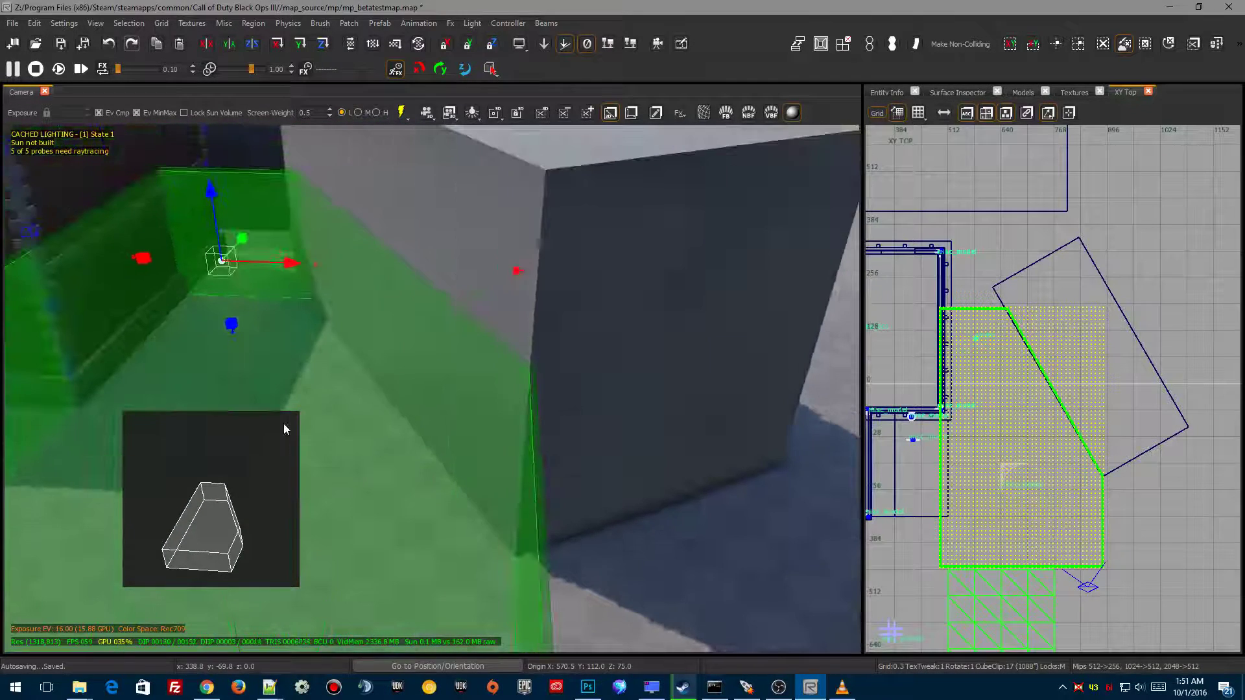
pyautogui.press('Escape')
# Step: Hollow the angled grey block with the grid size set to 8, then deselect it
pyautogui.keyDown('shift'); pyautogui.click(585, 254); pyautogui.keyUp('shift')
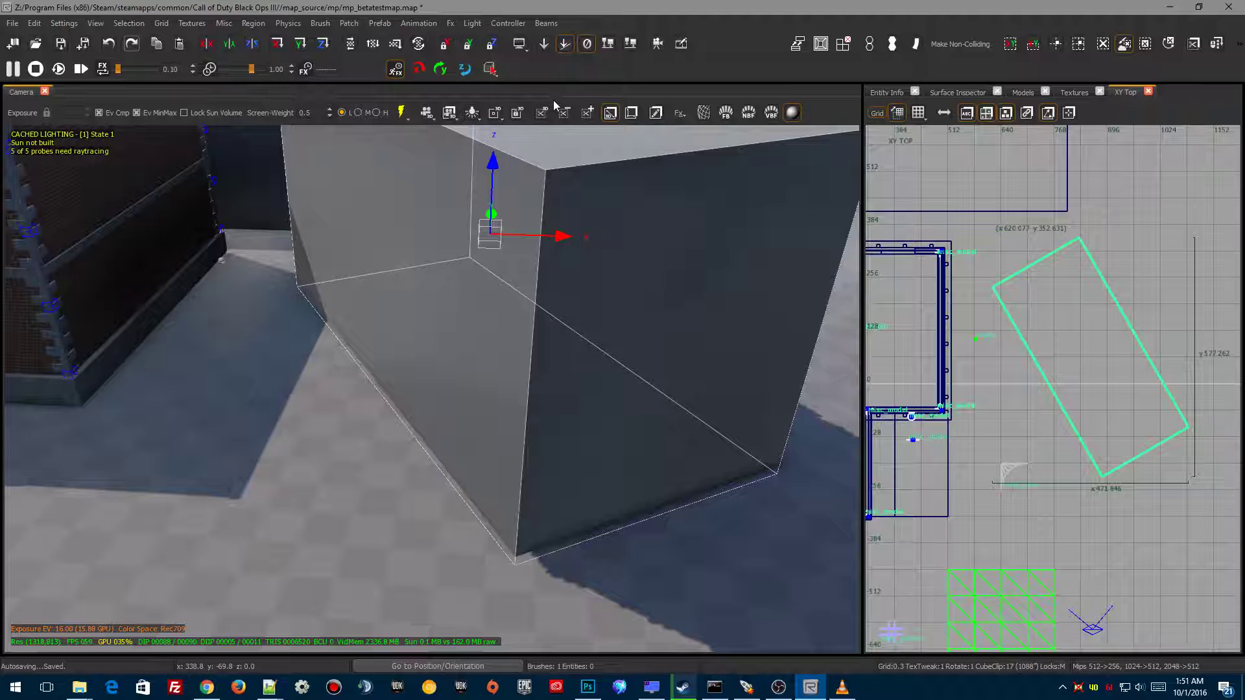
pyautogui.press('4')
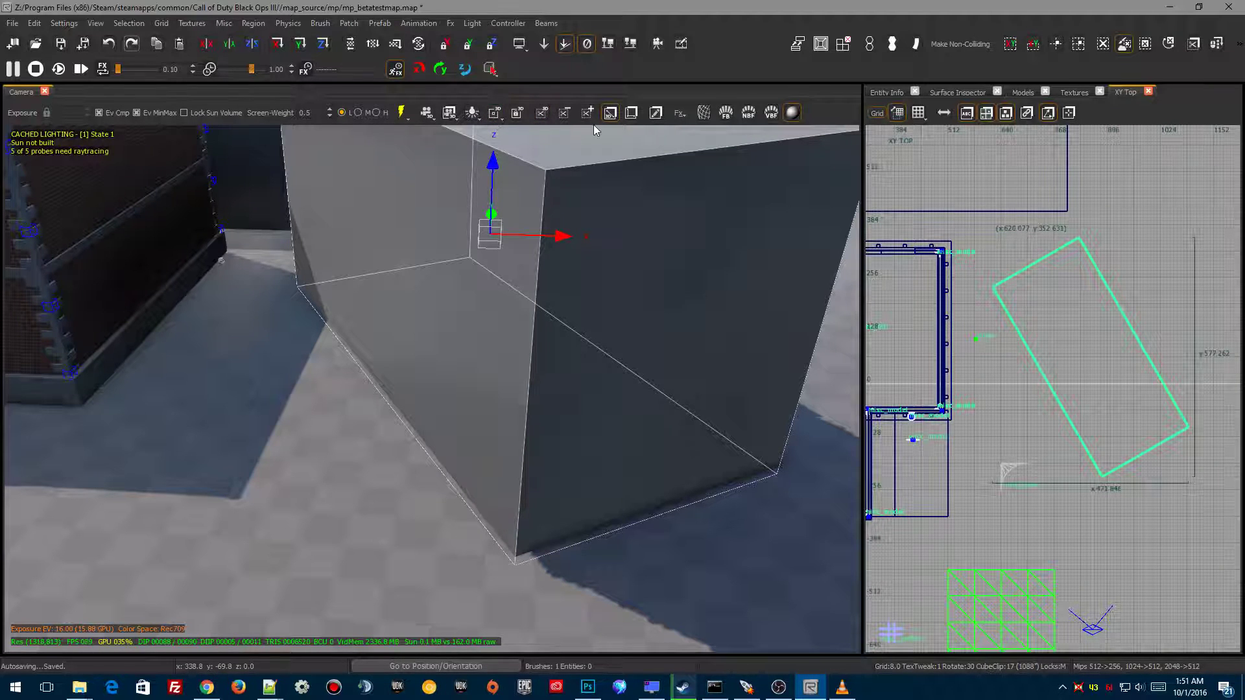
pyautogui.click(826, 49)
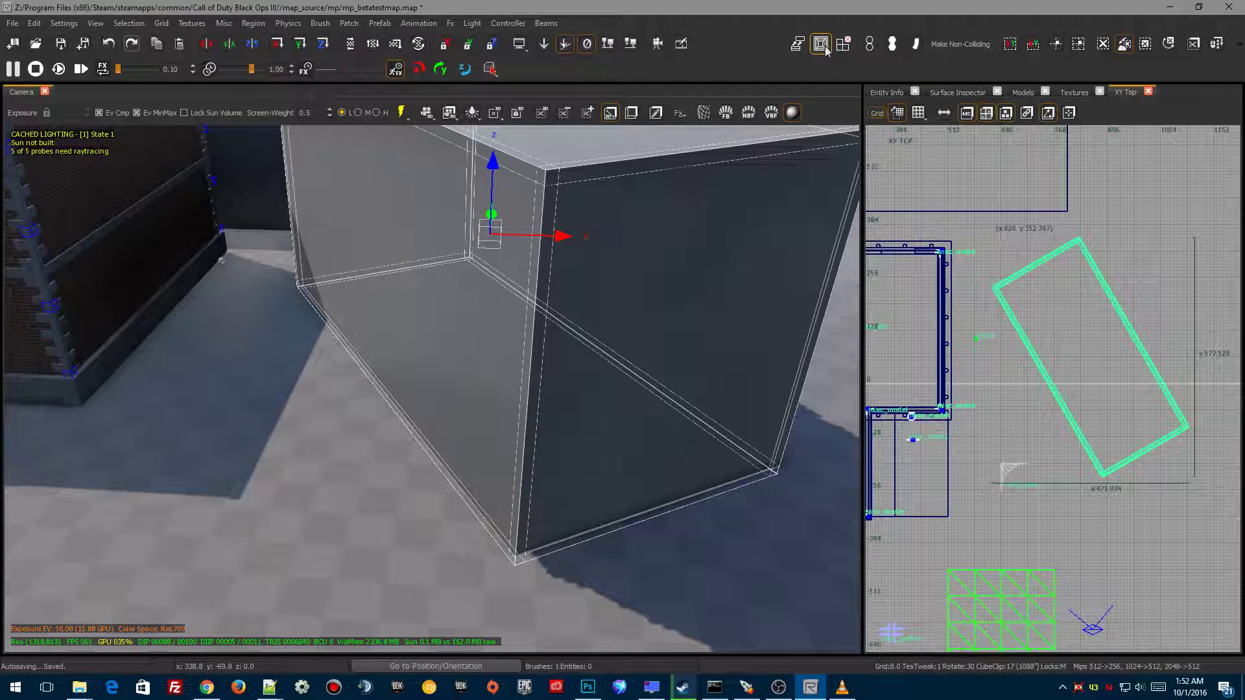
pyautogui.moveTo(630, 374); pyautogui.dragTo(631, 375, button='right')
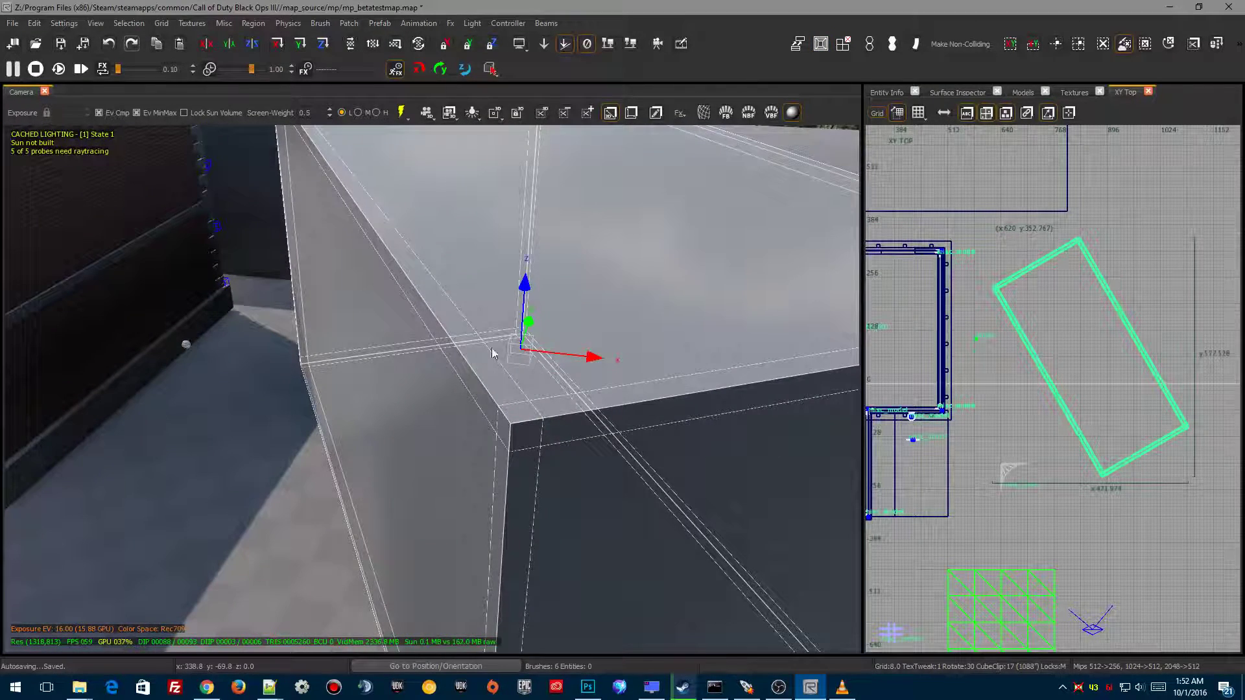
pyautogui.press('Escape')
# Step: Select the alley reflection probe, check how its clipped volume follows the angled block, and deselect it
pyautogui.keyDown('shift'); pyautogui.click(188, 349); pyautogui.keyUp('shift')
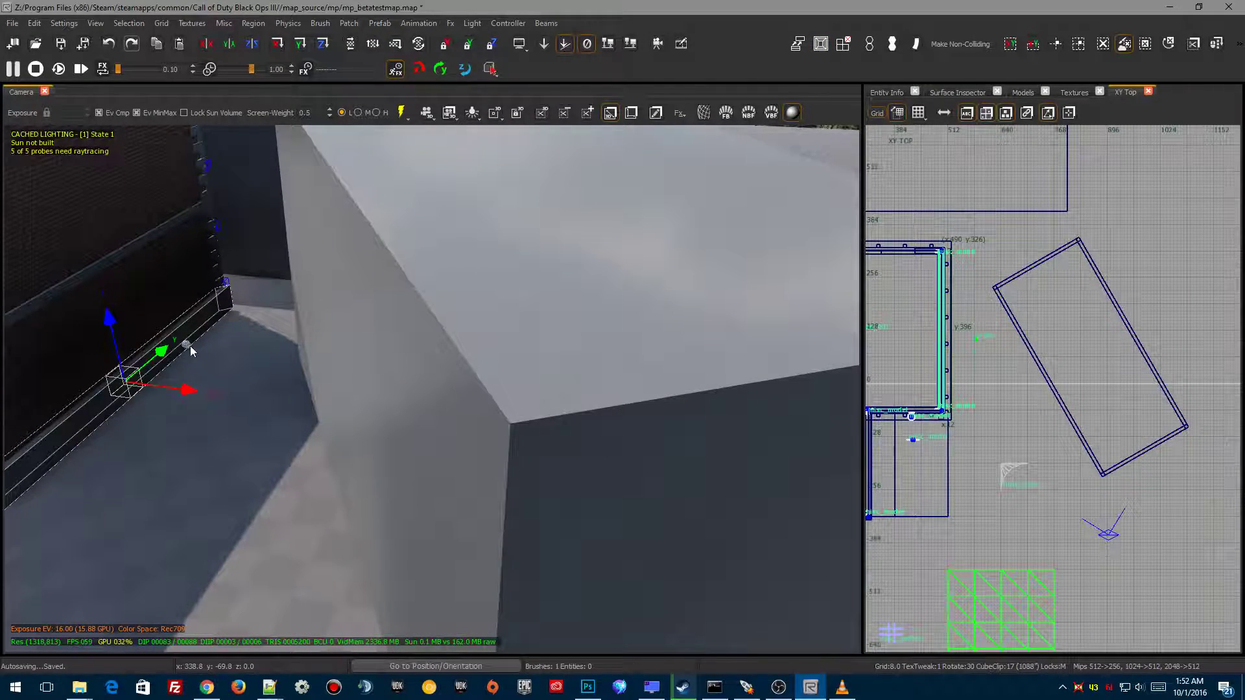
pyautogui.keyDown('shift'); pyautogui.click(185, 343); pyautogui.keyUp('shift')
pyautogui.keyDown('shift'); pyautogui.click(185, 342); pyautogui.keyUp('shift')
pyautogui.moveTo(185, 343); pyautogui.dragTo(185, 343, button='right')
pyautogui.moveTo(555, 358); pyautogui.dragTo(556, 358, button='right')
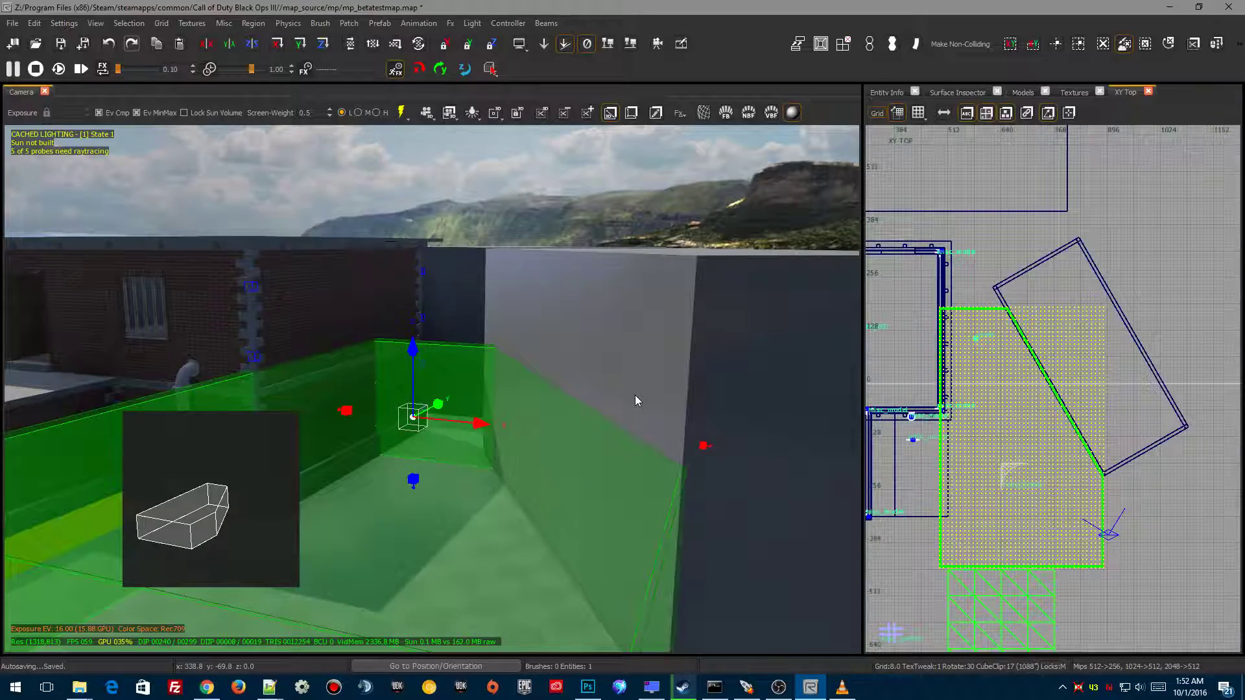
pyautogui.press('Escape')
# Step: Set the lighting quality to H and build the map's lighting
pyautogui.moveTo(628, 382)
pyautogui.mouseDown(button='right')
pyautogui.moveTo(558, 422)
pyautogui.moveTo(583, 447)
pyautogui.moveTo(726, 428)
pyautogui.moveTo(633, 389)
pyautogui.mouseUp(button='right')
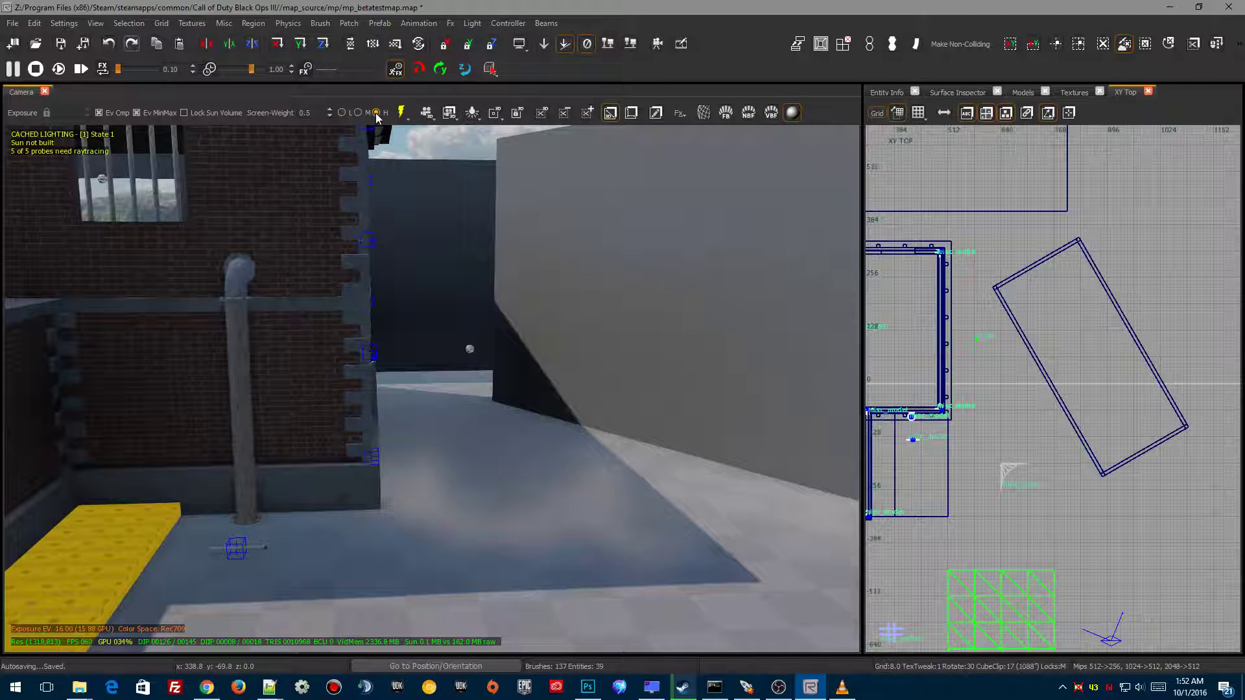
pyautogui.click(401, 112)
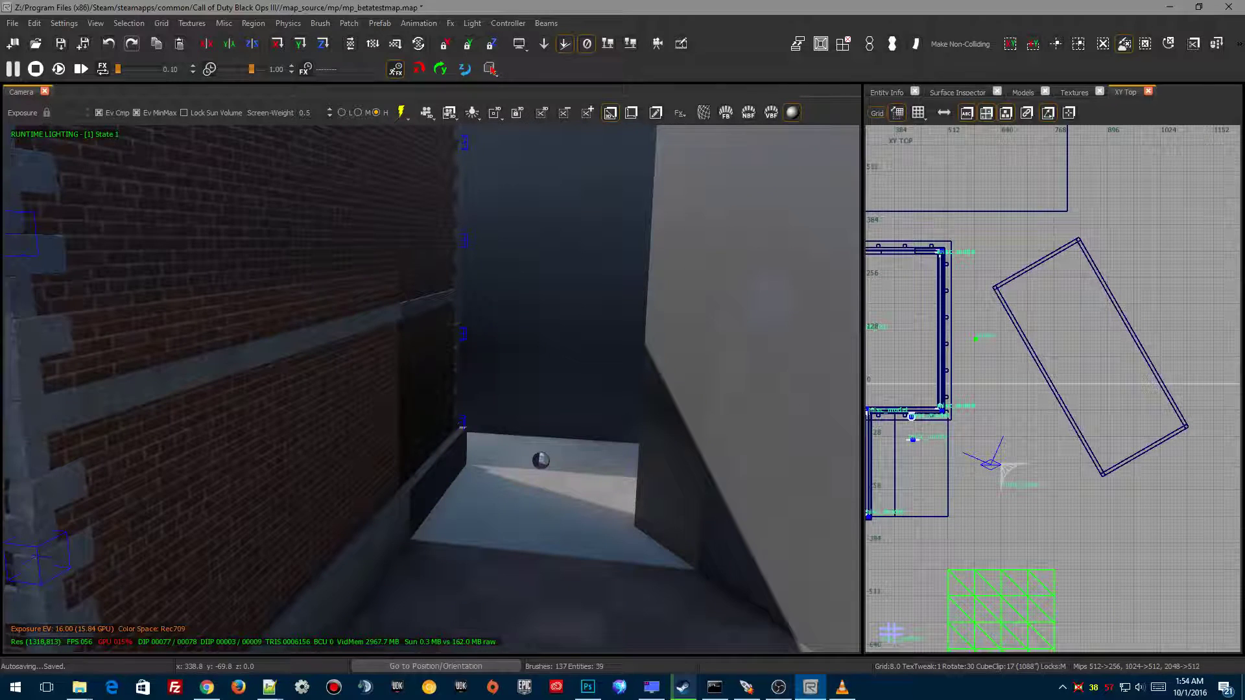
# Step: Examine the built lighting and reflections in the alley and around the exterior of the brick building
pyautogui.moveTo(614, 480); pyautogui.dragTo(539, 469, button='right')
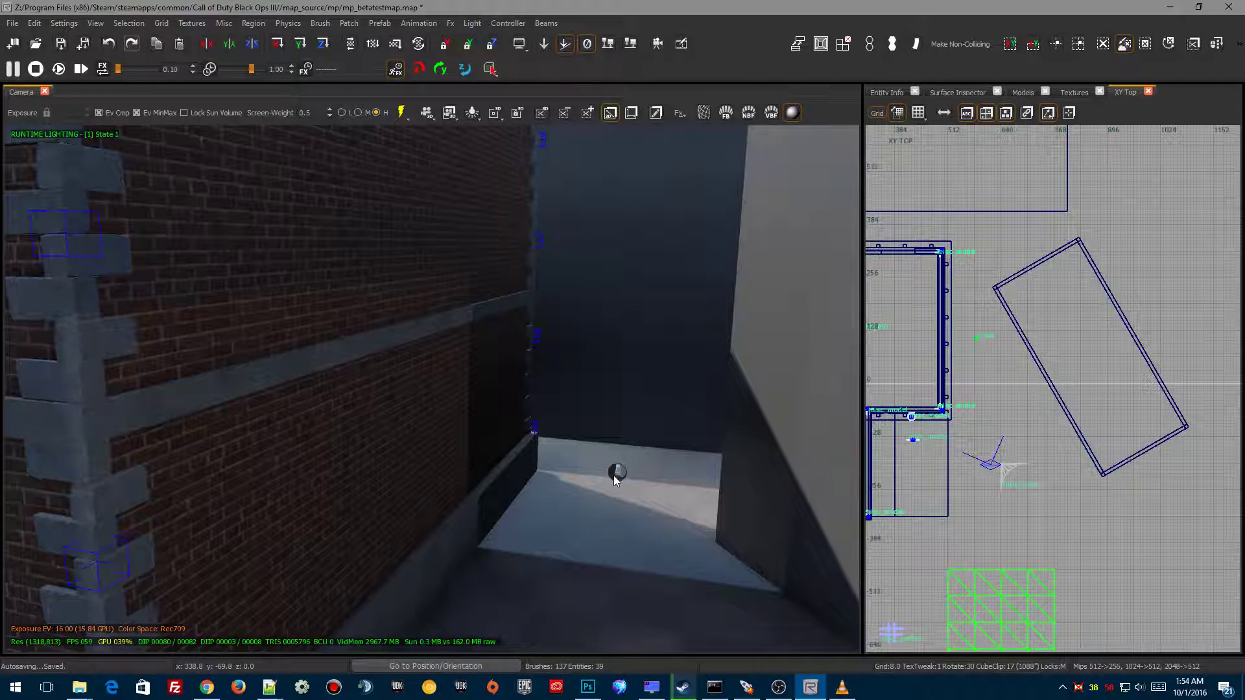
pyautogui.moveTo(614, 476); pyautogui.dragTo(565, 462, button='right')
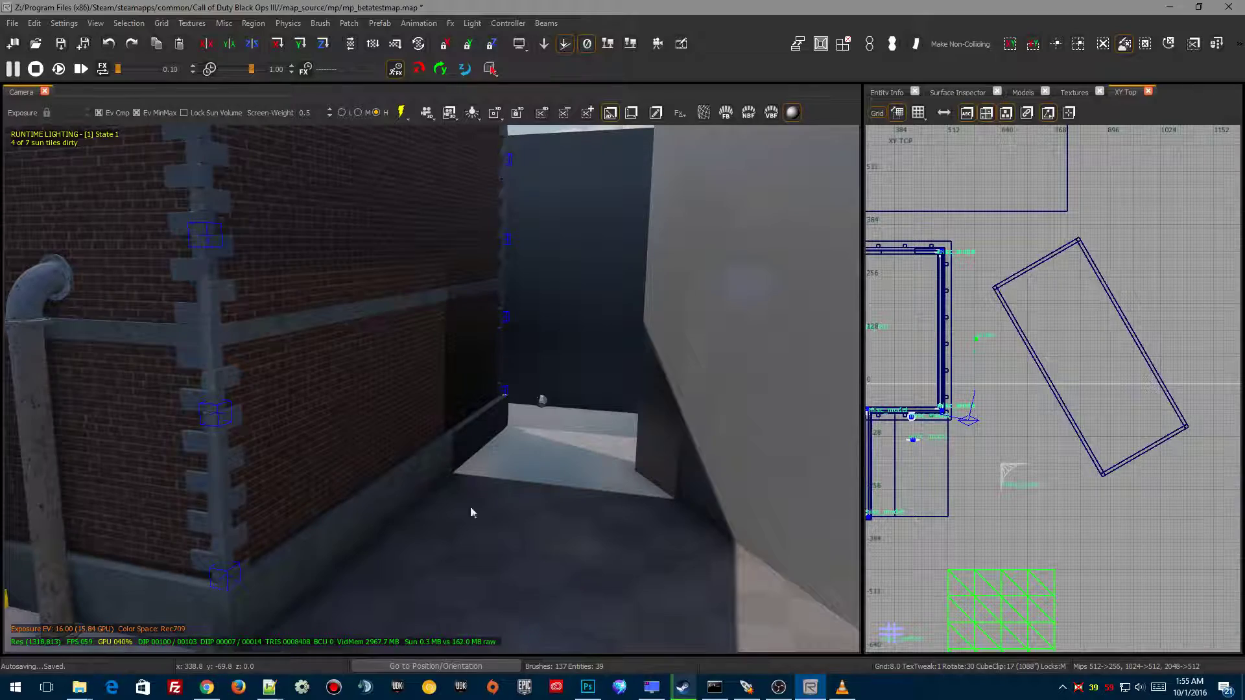
pyautogui.moveTo(511, 445); pyautogui.dragTo(413, 504, button='right')
pyautogui.moveTo(471, 546)
pyautogui.mouseDown(button='right')
pyautogui.moveTo(490, 541)
pyautogui.moveTo(480, 566)
pyautogui.mouseUp(button='right')
pyautogui.moveTo(504, 521)
pyautogui.mouseDown(button='right')
pyautogui.moveTo(480, 506)
pyautogui.moveTo(421, 512)
pyautogui.moveTo(509, 516)
pyautogui.mouseUp(button='right')
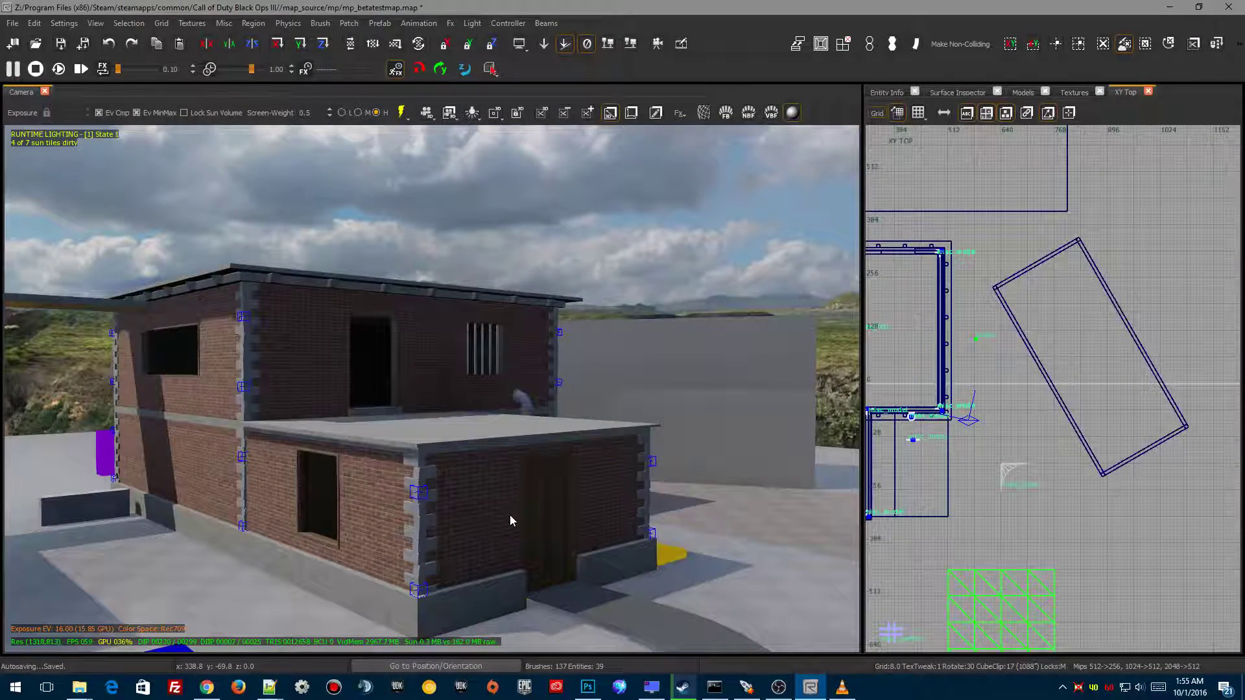